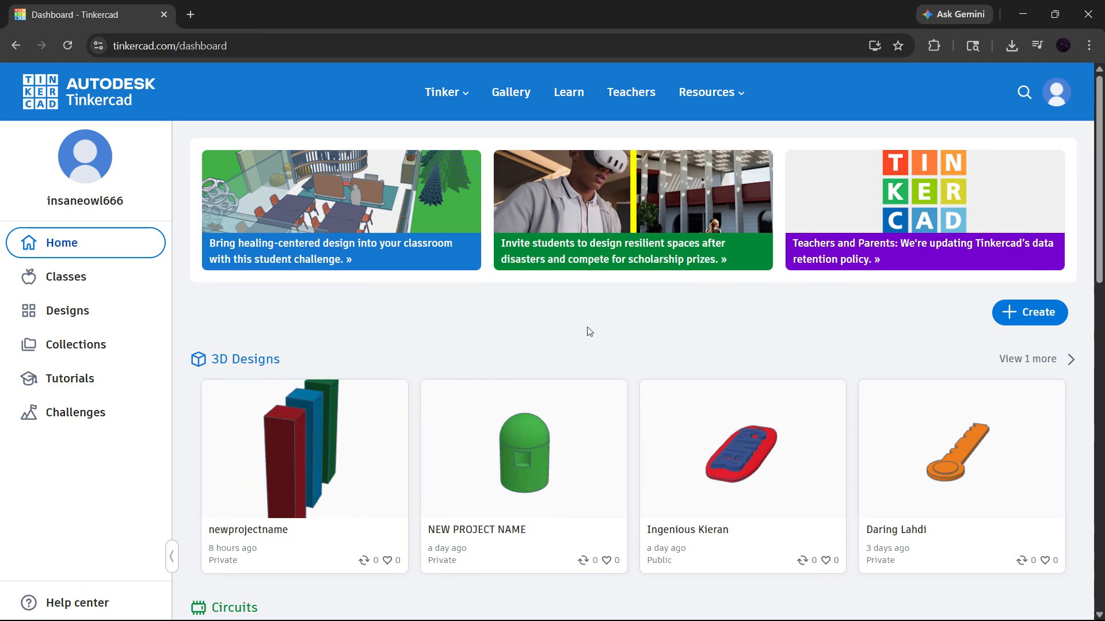
Create a new 3D design and place a 20 mm solid box near the centre of the workplane.
left_click(1052, 320)
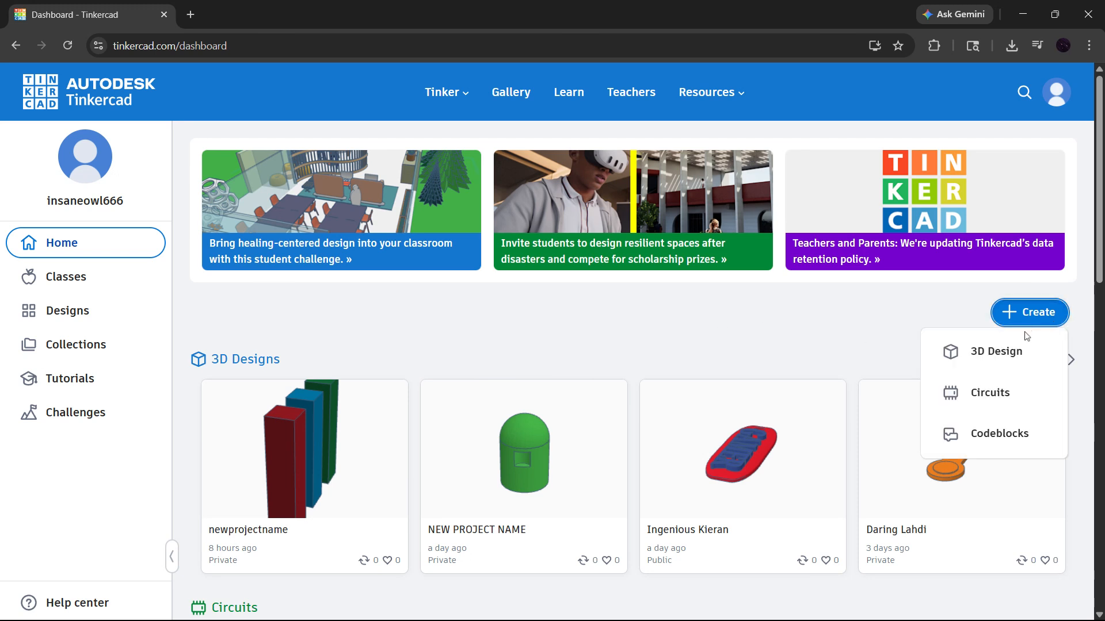
left_click(965, 356)
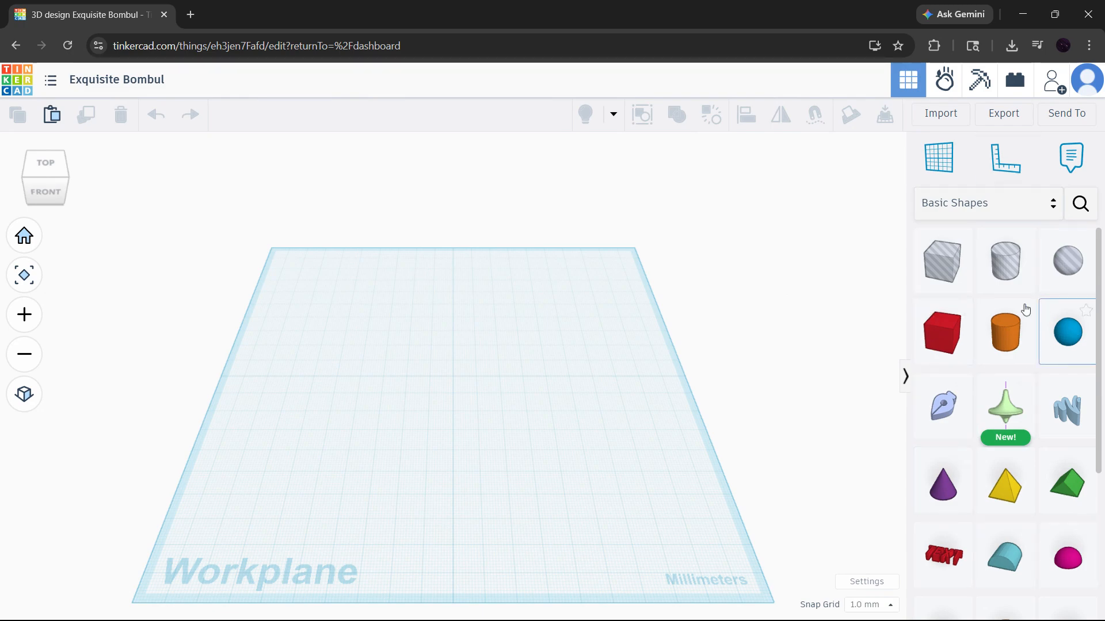
left_click_drag(812, 351, 453, 378)
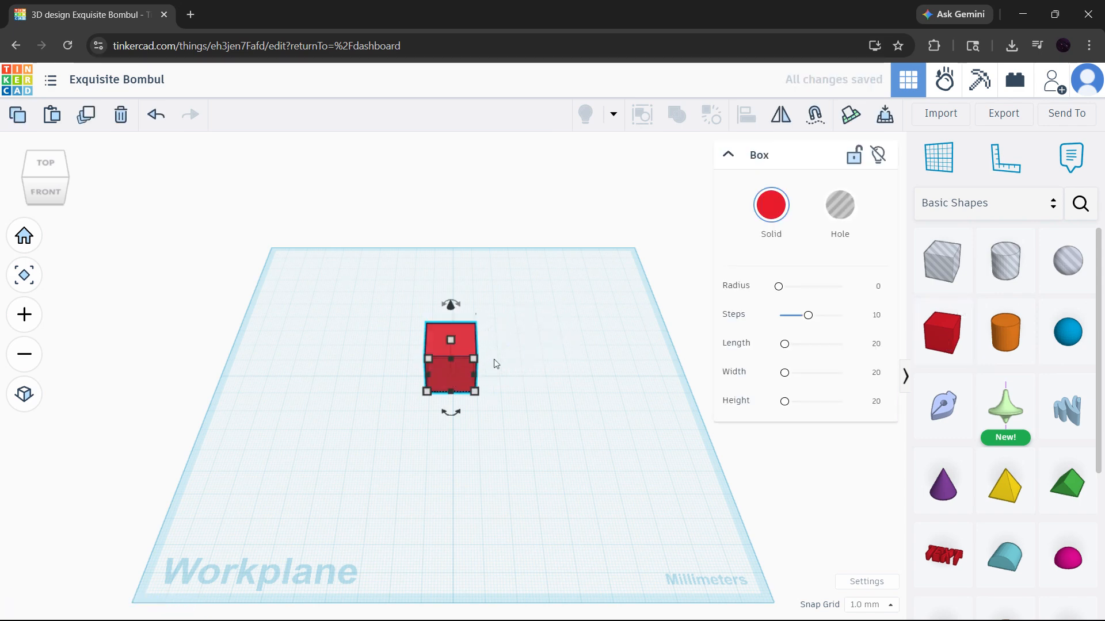
left_click(531, 348)
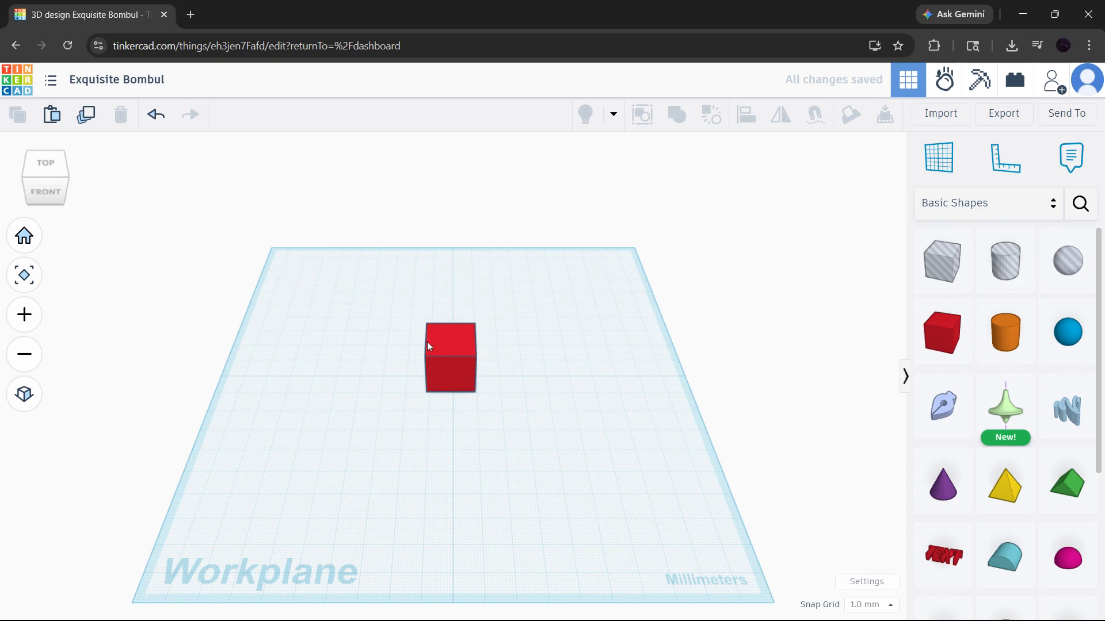
mouse_move(454, 342)
left_mouse_down()
mouse_move(509, 353)
mouse_move(637, 348)
mouse_move(504, 366)
mouse_move(314, 353)
mouse_move(459, 349)
left_mouse_up()
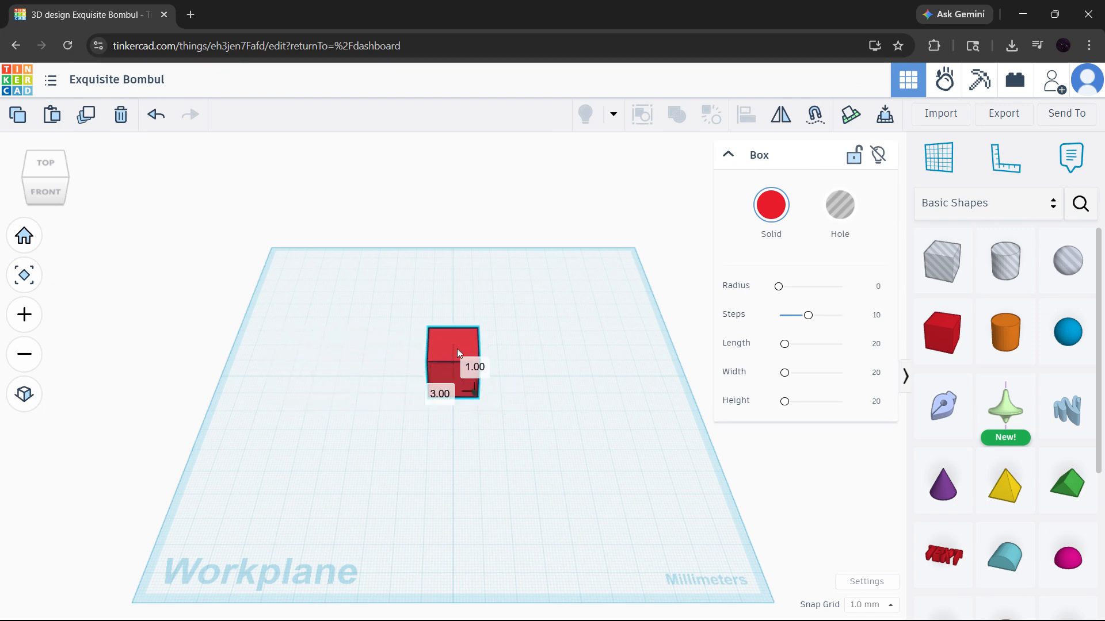
Raise the box 4 mm above the workplane and drop it back onto the workplane.
right_click_drag(494, 340, 473, 323)
scroll(466, 318, "up", 4)
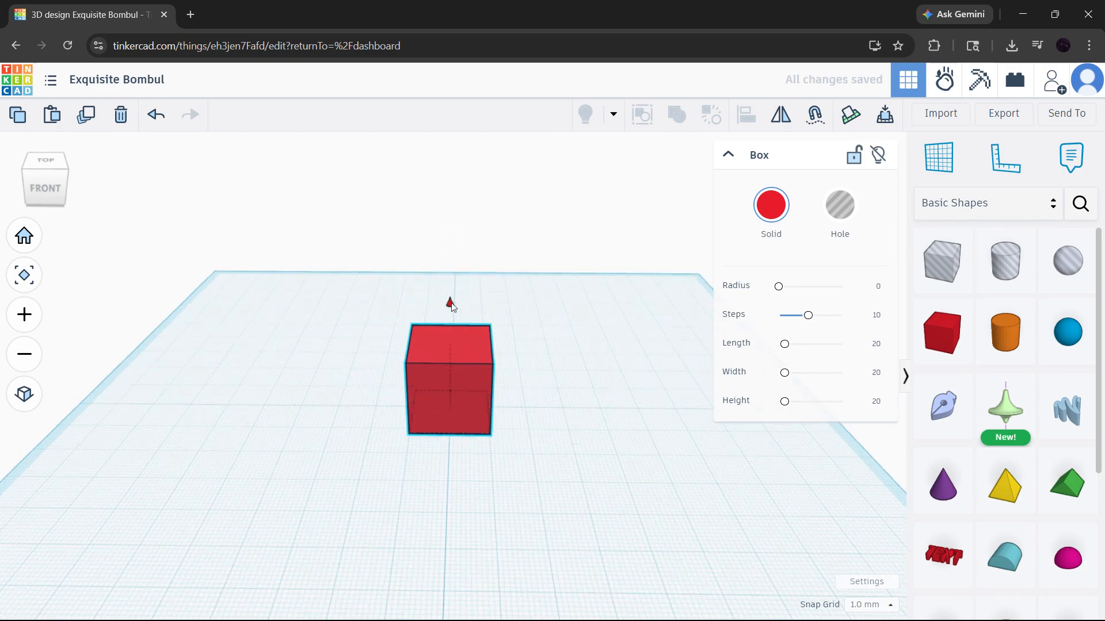
mouse_move(452, 303)
left_mouse_down()
mouse_move(472, 199)
mouse_move(462, 147)
mouse_move(452, 300)
mouse_move(449, 165)
mouse_move(450, 288)
left_mouse_up()
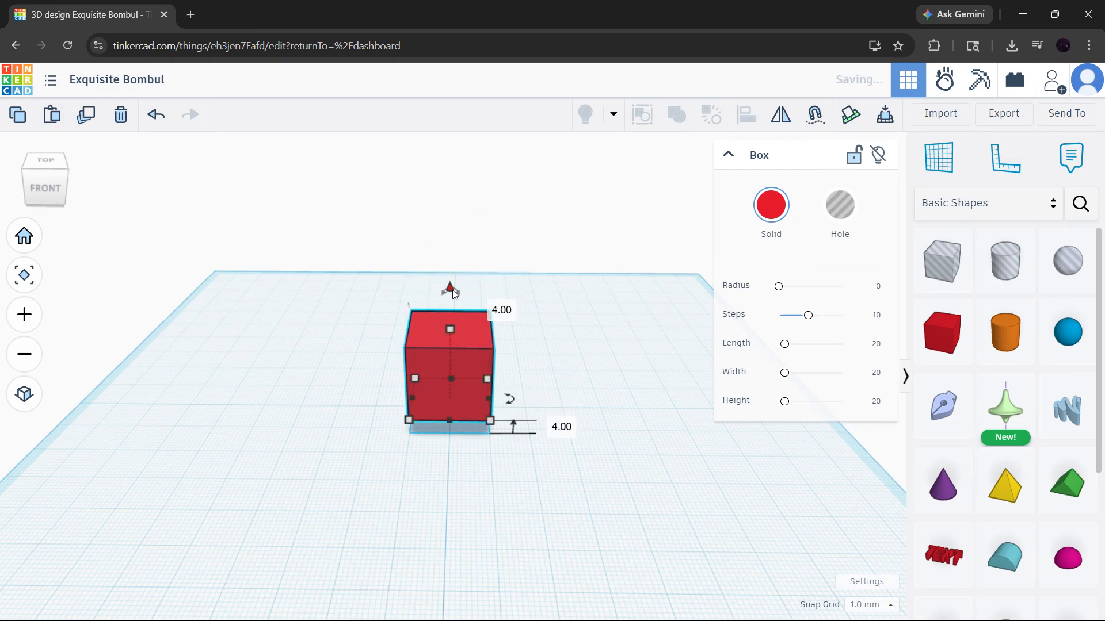
key("d")
left_click(539, 302)
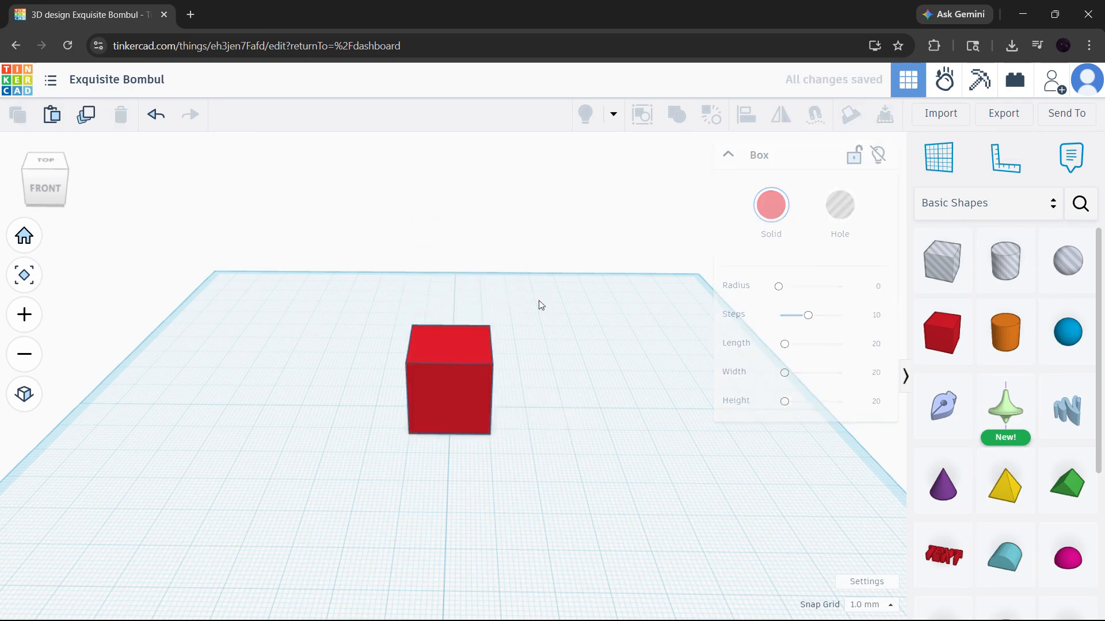
Make the box slightly smaller from its front-right base corner, undoing one trial resize.
left_click(28, 236)
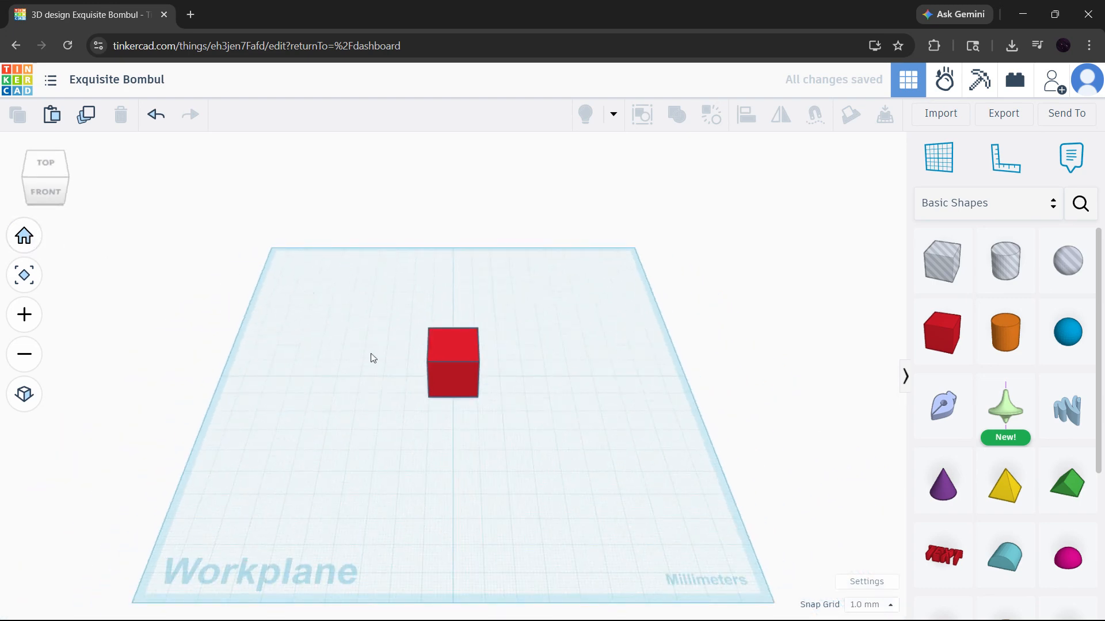
scroll(372, 358, "up", 4)
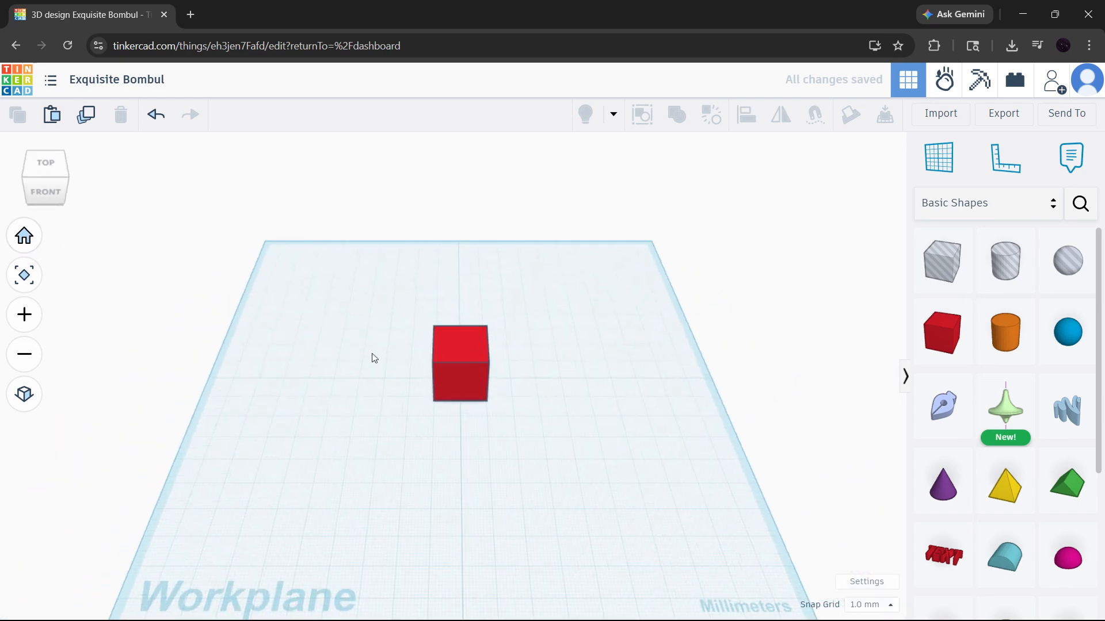
left_click(473, 361)
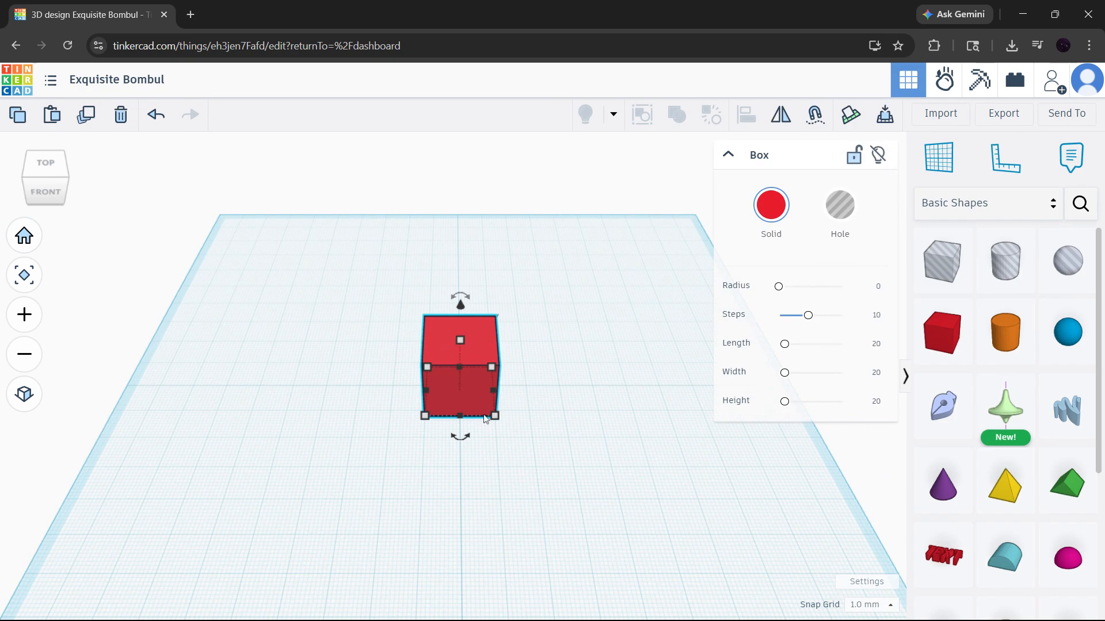
mouse_move(499, 421)
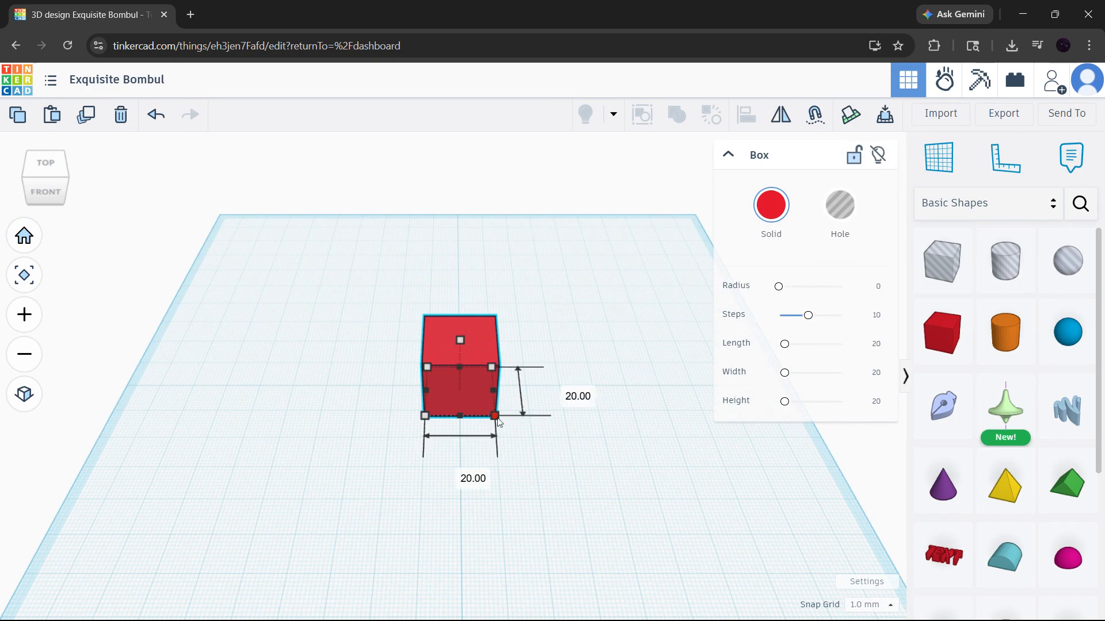
left_click_drag(496, 417, 490, 383)
key("ctrl+z")
left_click(568, 340)
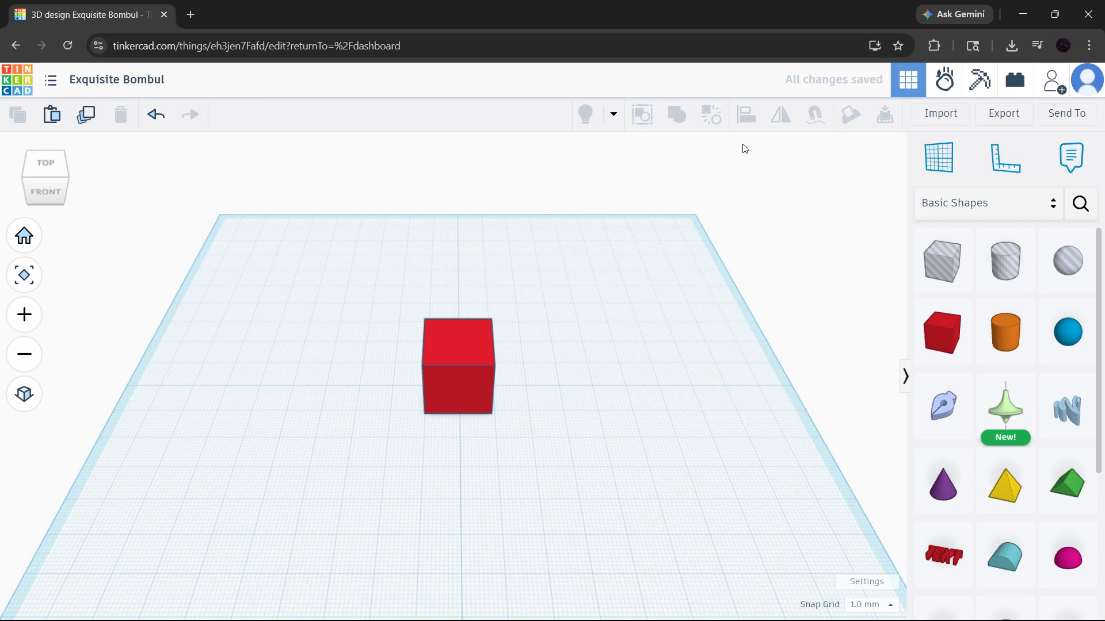
Try rotating the box, undo the rotation and deselect the box.
left_click(475, 347)
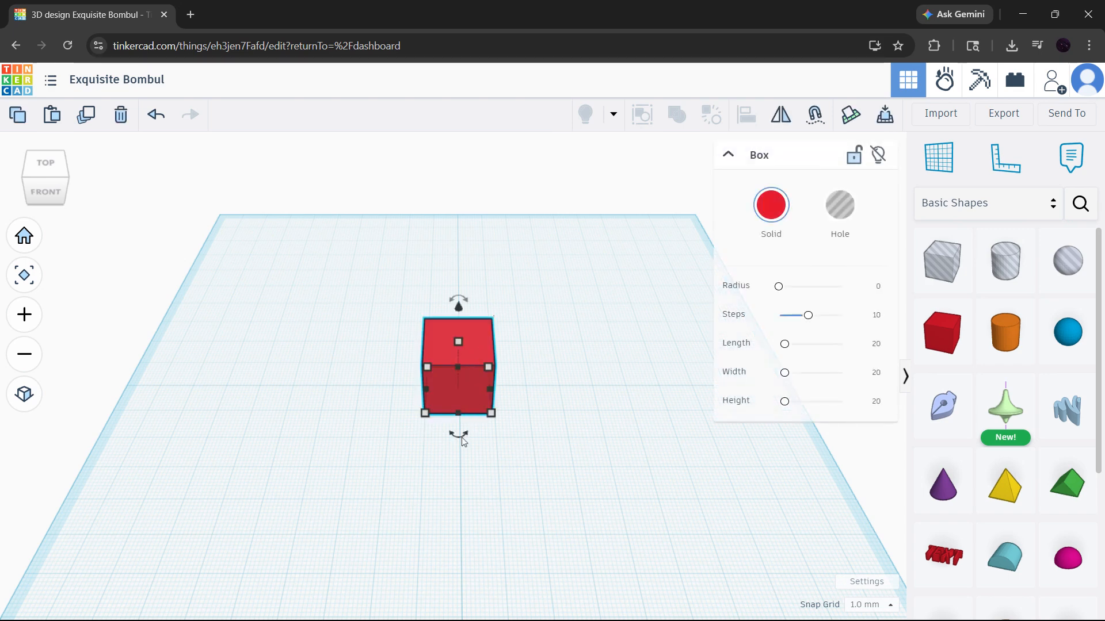
left_click_drag(462, 438, 504, 360)
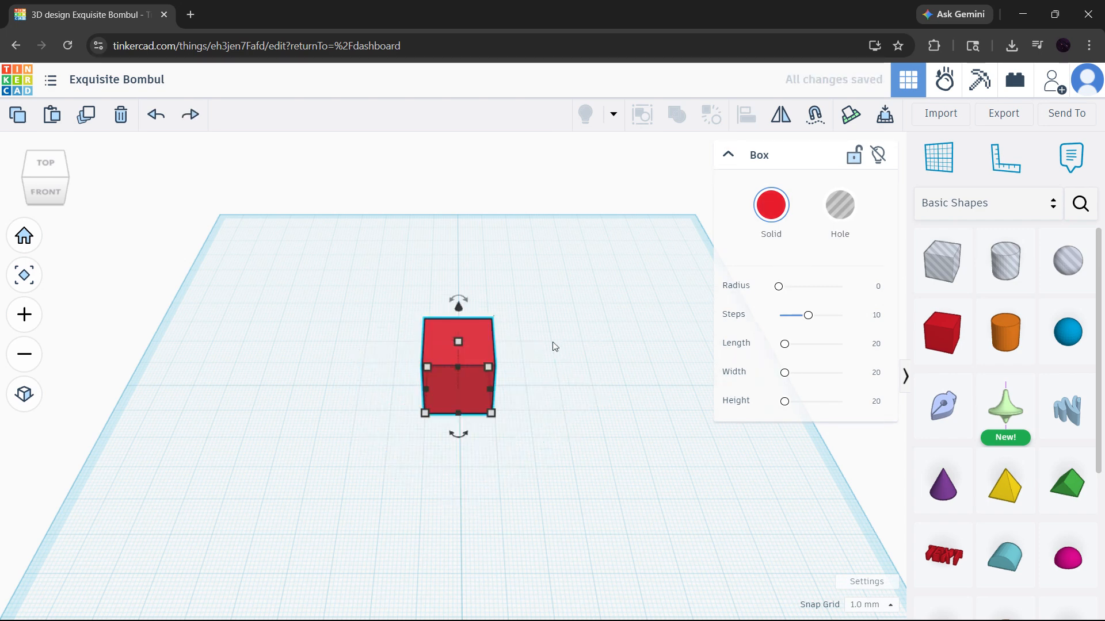
left_click(536, 350)
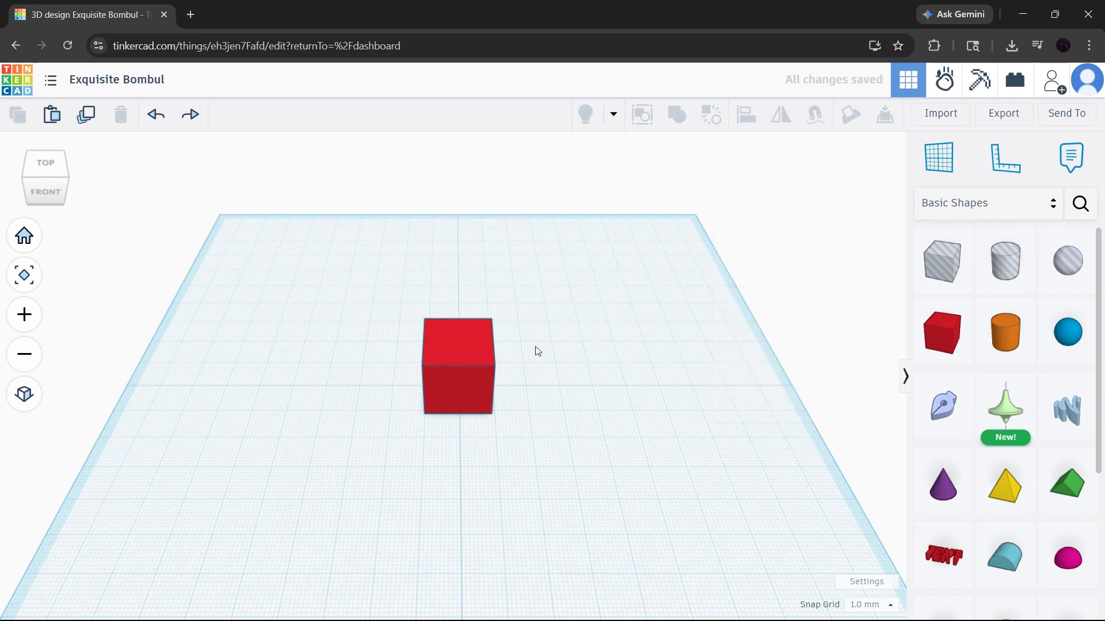
Place a solid cylinder on the top face of the box.
scroll(457, 354, "up", 5)
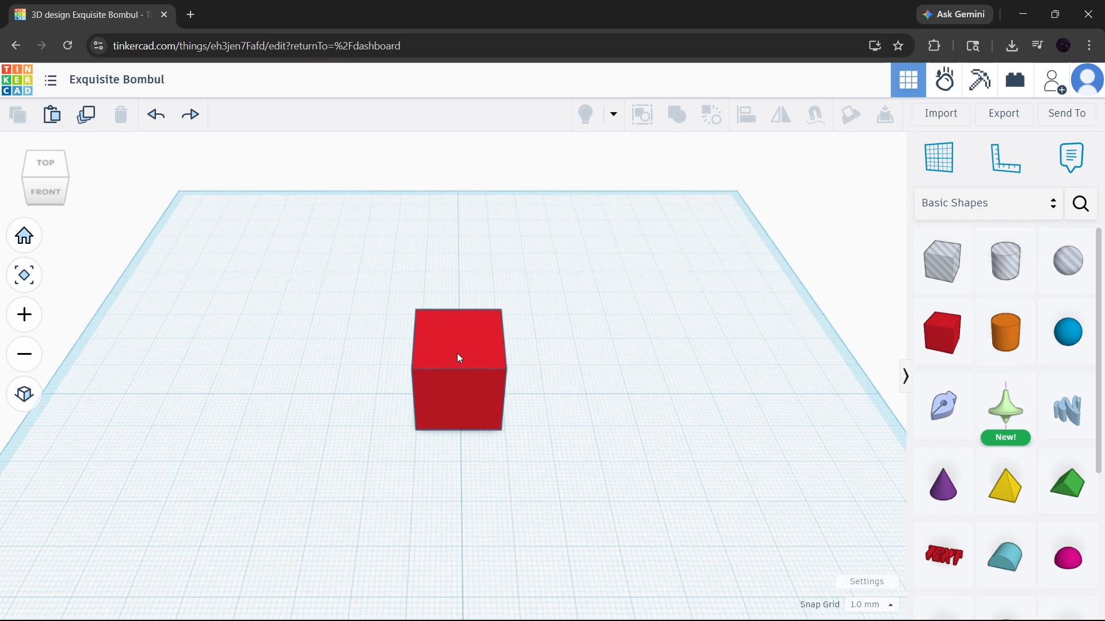
mouse_move(554, 348)
right_mouse_down()
mouse_move(555, 330)
mouse_move(553, 353)
right_mouse_up()
left_click_drag(1001, 343, 461, 329)
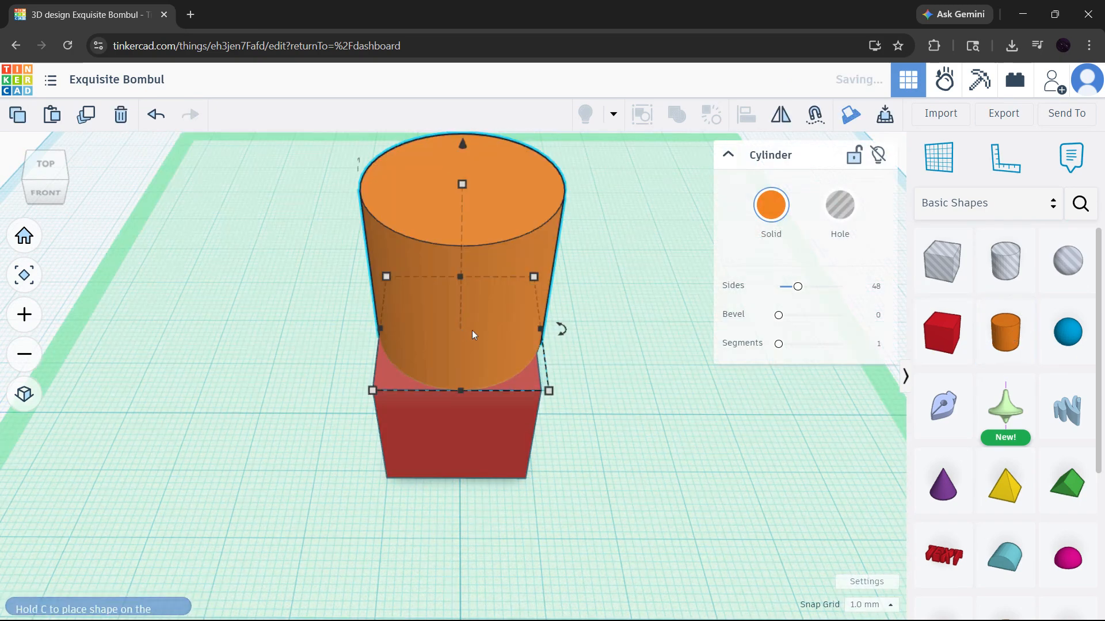
Scale the cylinder proportionally to about 12.13 mm in diameter and turn it into a hole.
left_click_drag(535, 386, 512, 364, "shift")
left_click(840, 218)
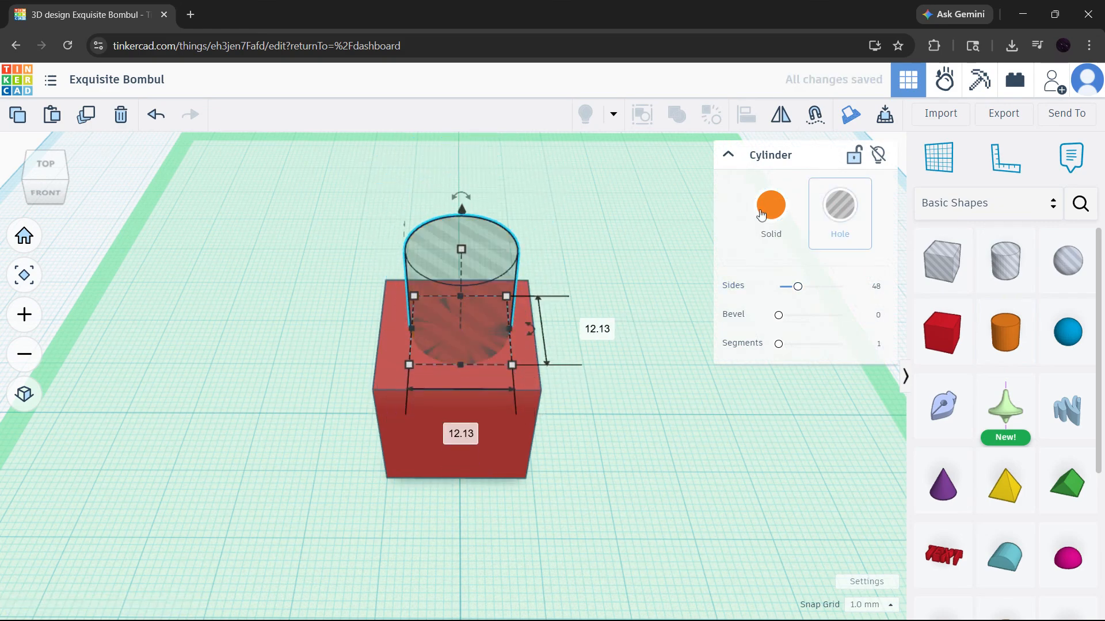
left_click(584, 197)
Set the cylindrical hole's height to 16 mm and lower it 16 mm into the box.
left_click(448, 267)
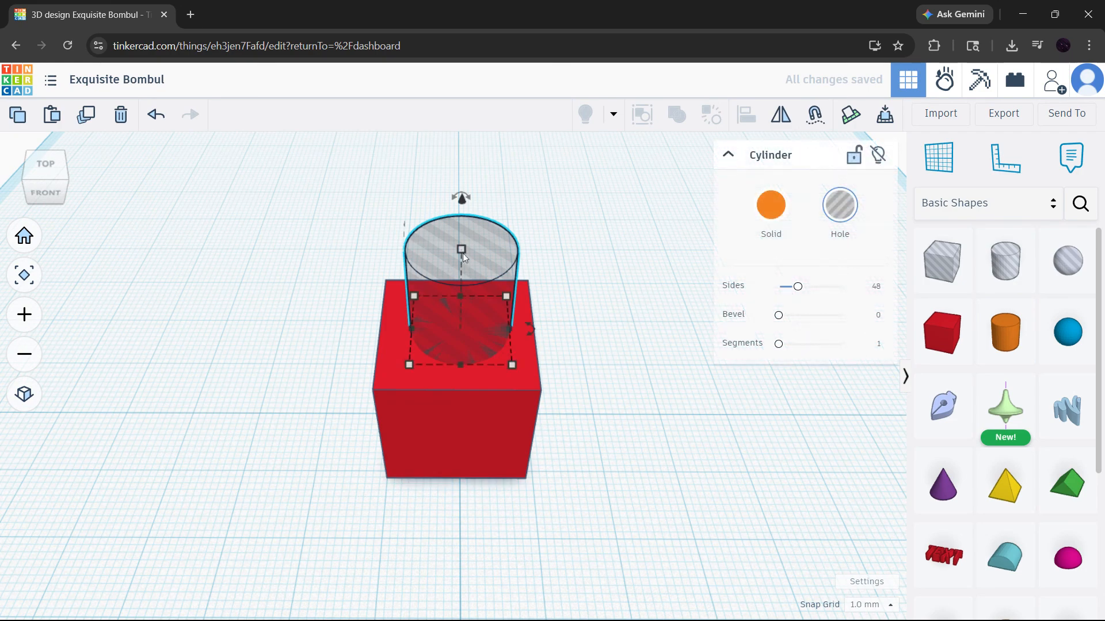
left_click_drag(464, 257, 464, 226)
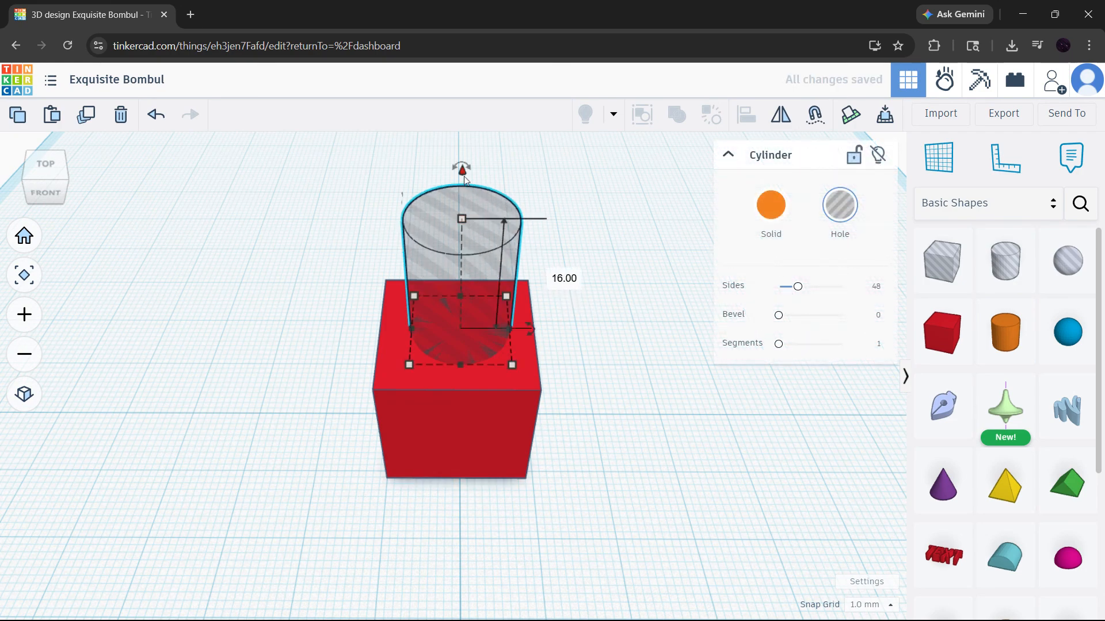
left_click_drag(465, 177, 470, 303)
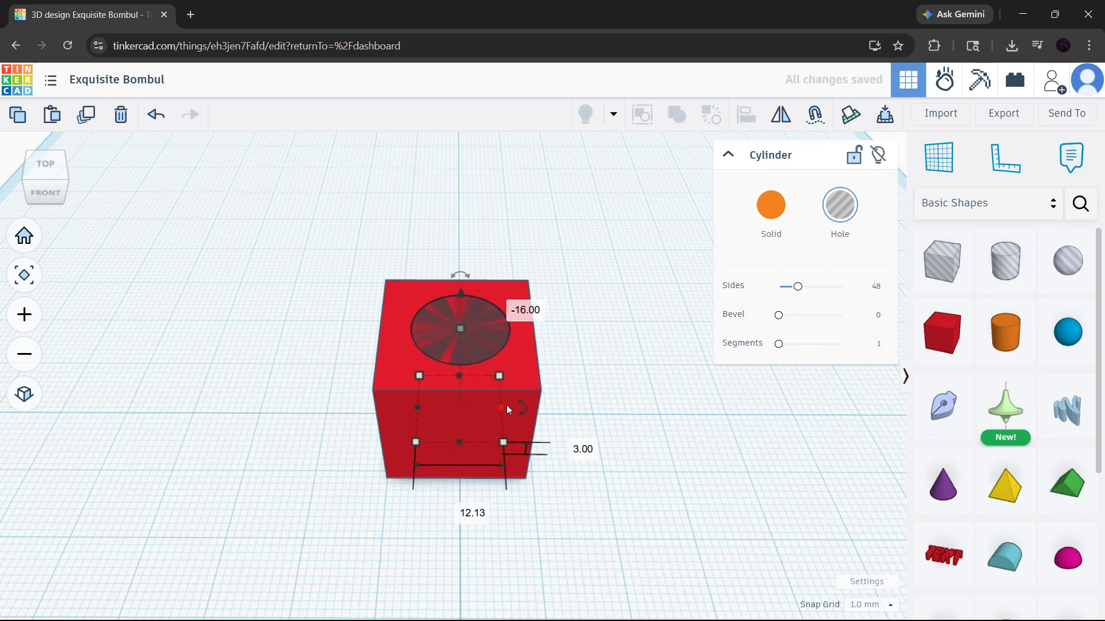
right_click_drag(629, 269, 591, 322)
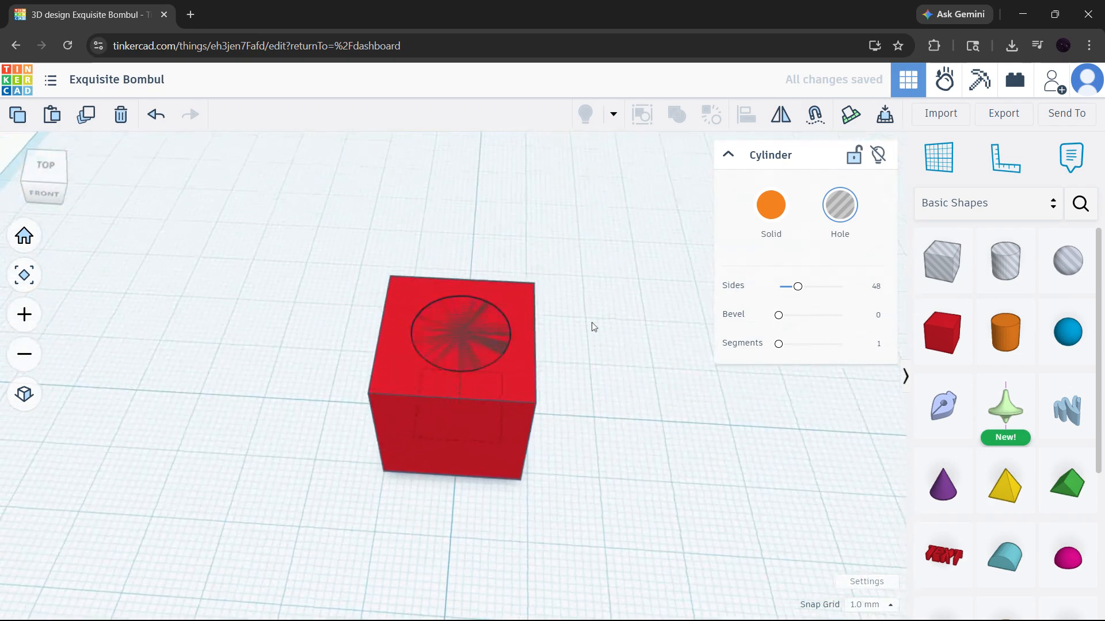
left_click(607, 432)
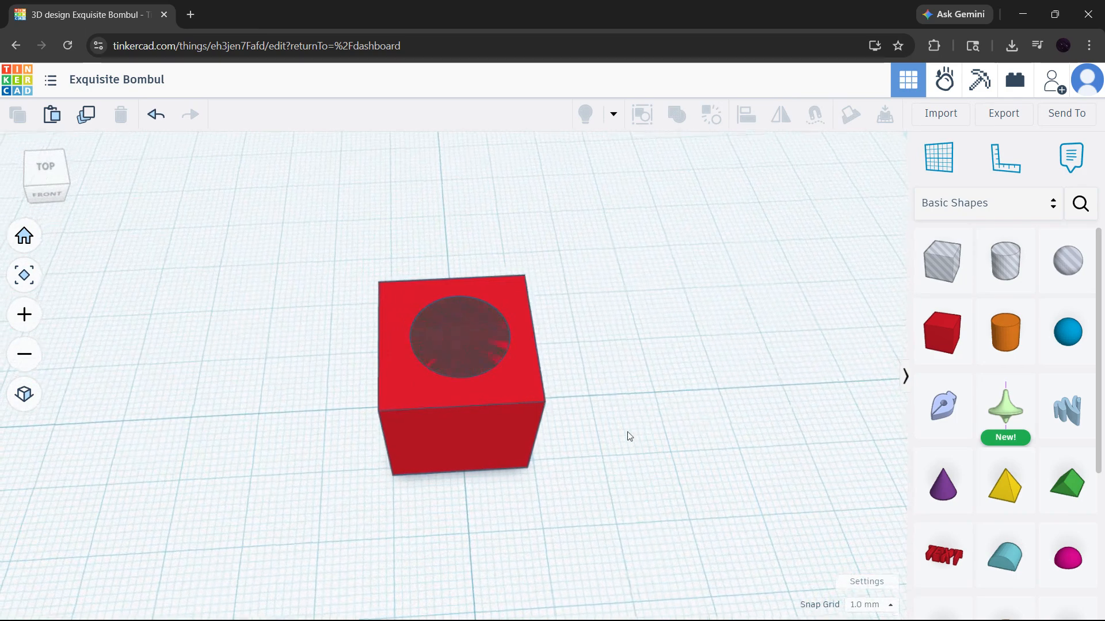
Group the box and the cylindrical hole as a union to cut the round pocket.
left_click_drag(625, 522, 249, 212)
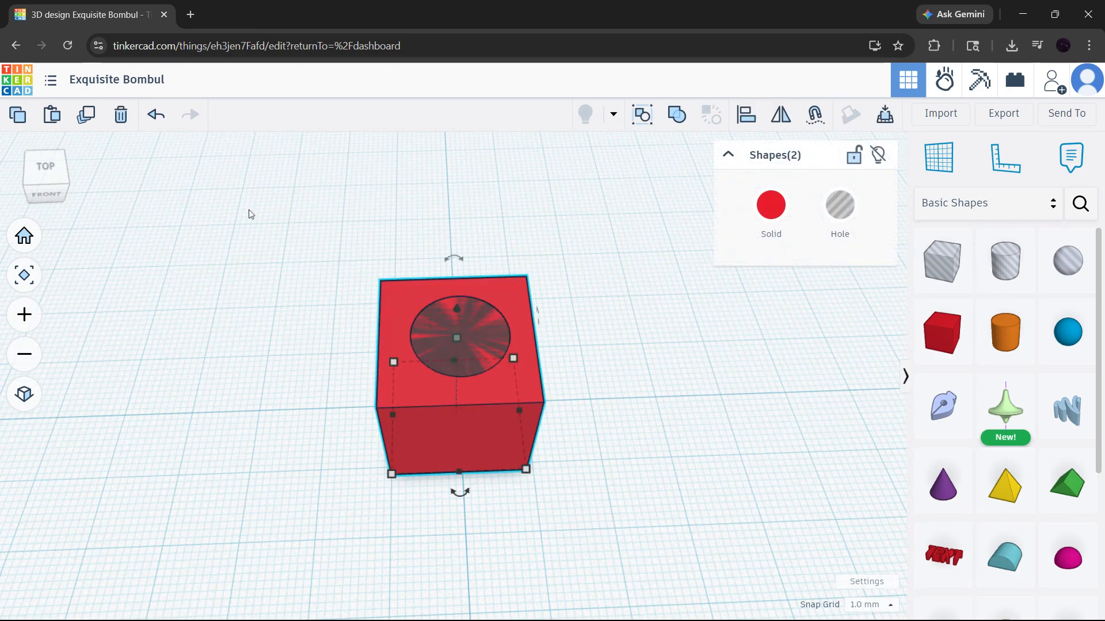
key("ctrl+g")
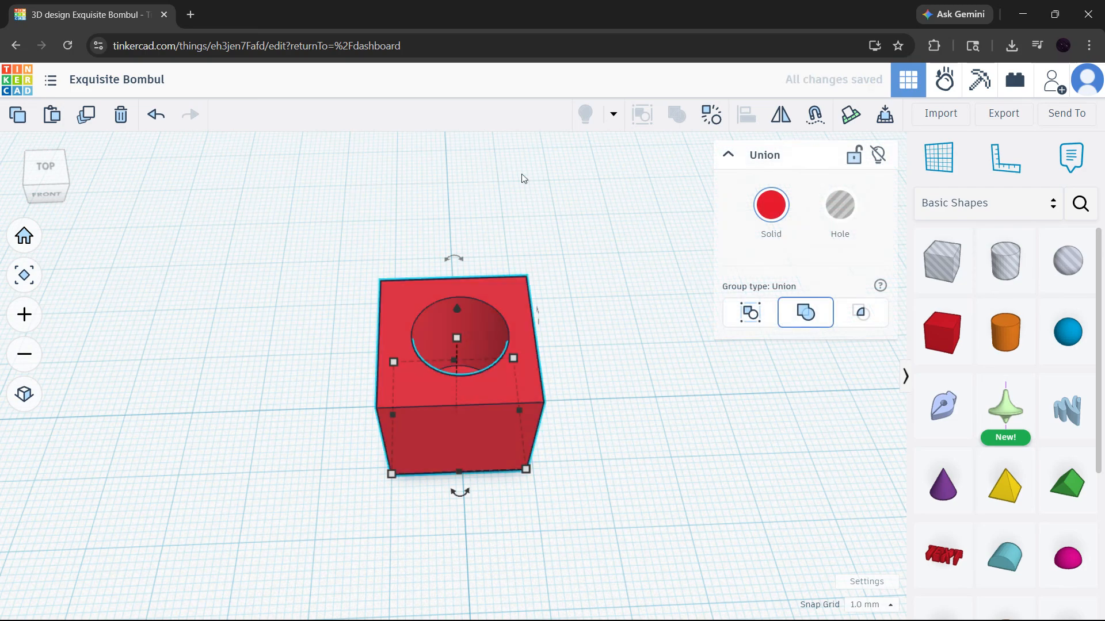
left_click(522, 170)
Examine the round pocket cut into the box from above, from the side and close up.
right_click_drag(522, 173, 507, 230)
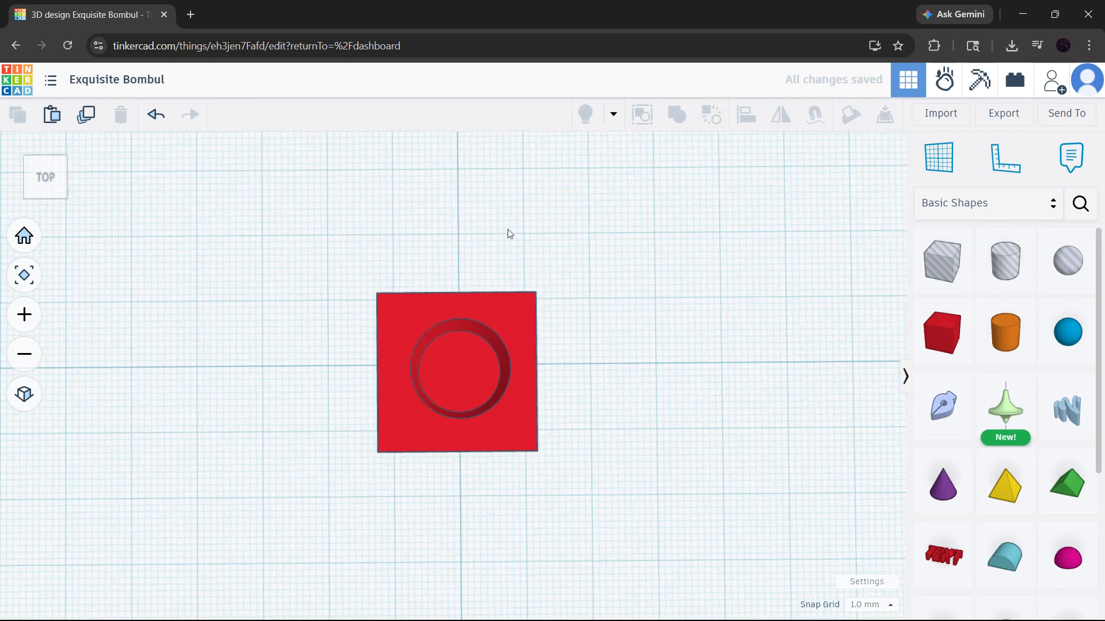
scroll(460, 368, "up", 5)
right_click_drag(460, 368, 466, 340)
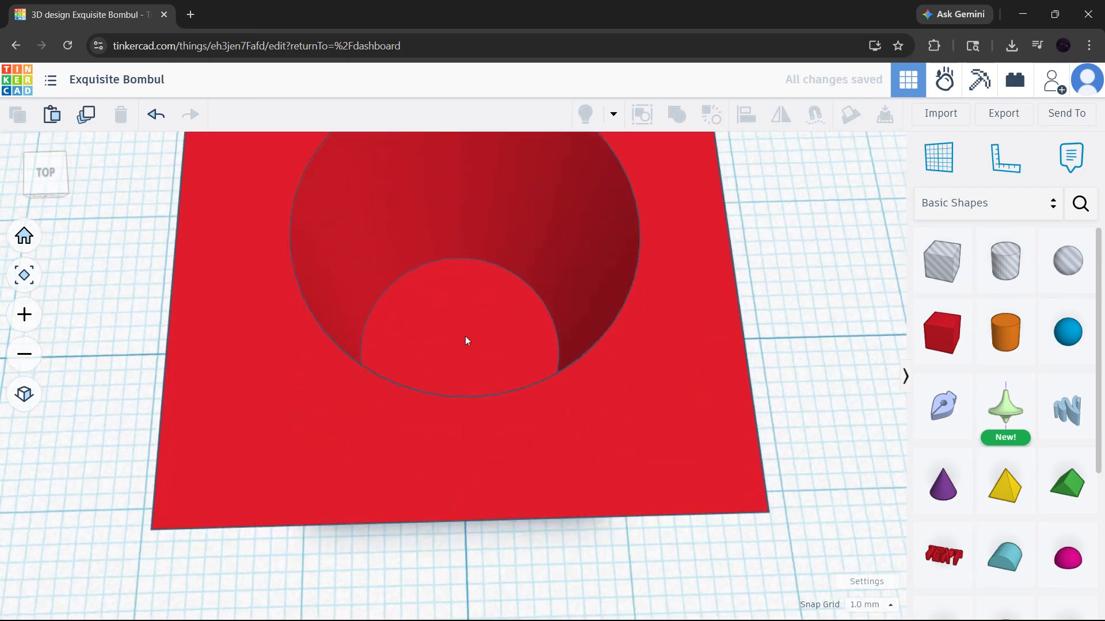
scroll(465, 337, "down", 5)
right_click_drag(474, 296, 478, 267)
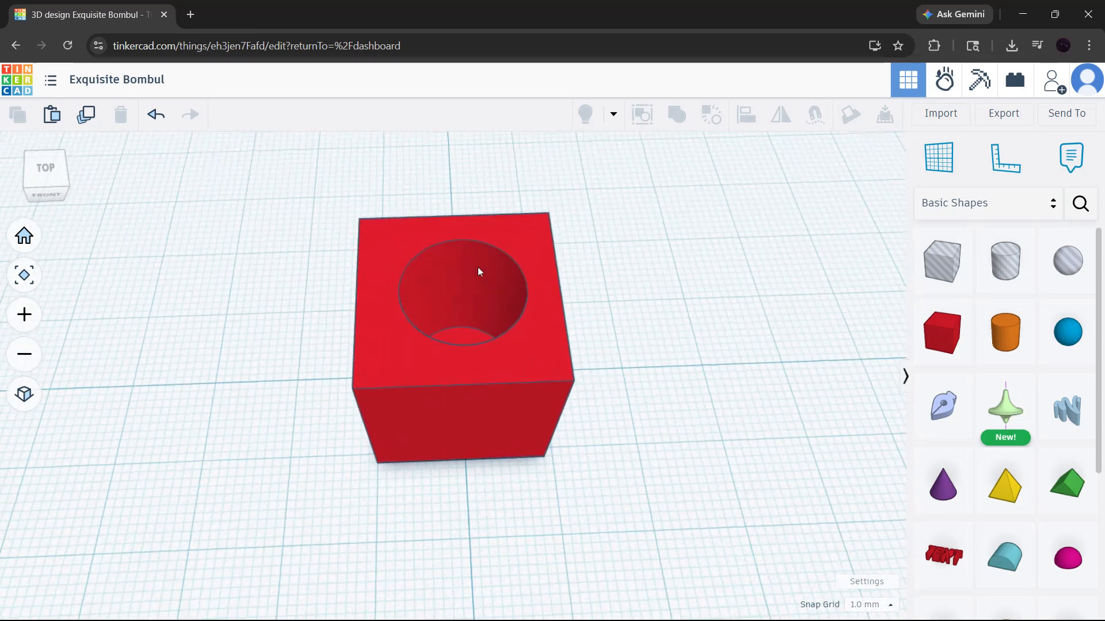
scroll(429, 301, "up", 5)
right_click_drag(439, 298, 338, 276)
left_click(24, 237)
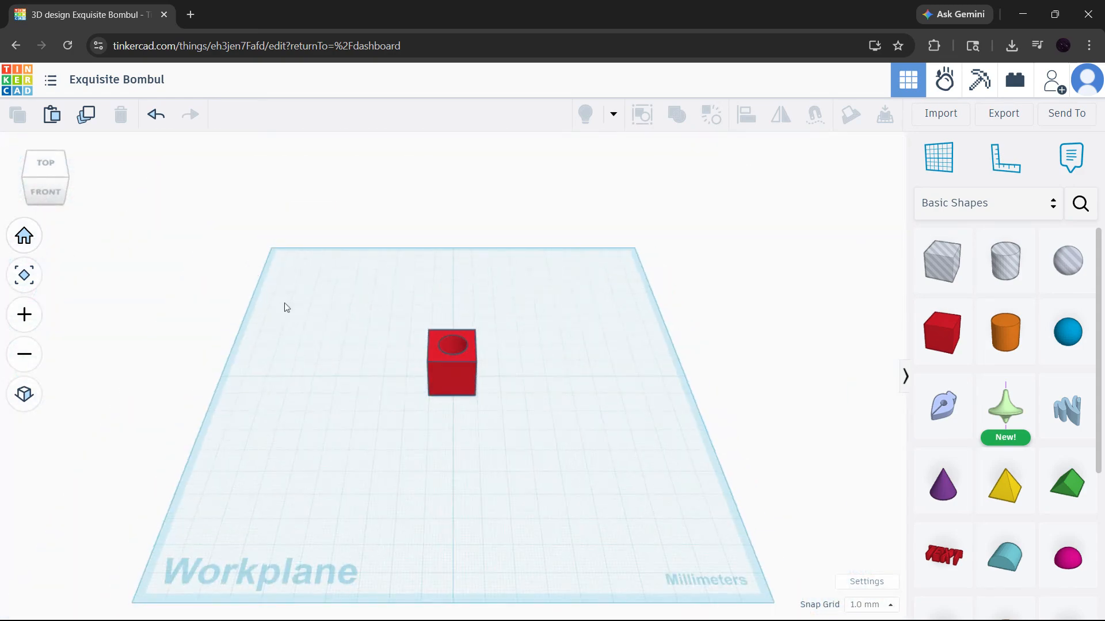
left_click(31, 319)
left_click(32, 320)
left_click(31, 320)
left_click(31, 319)
left_click(31, 320)
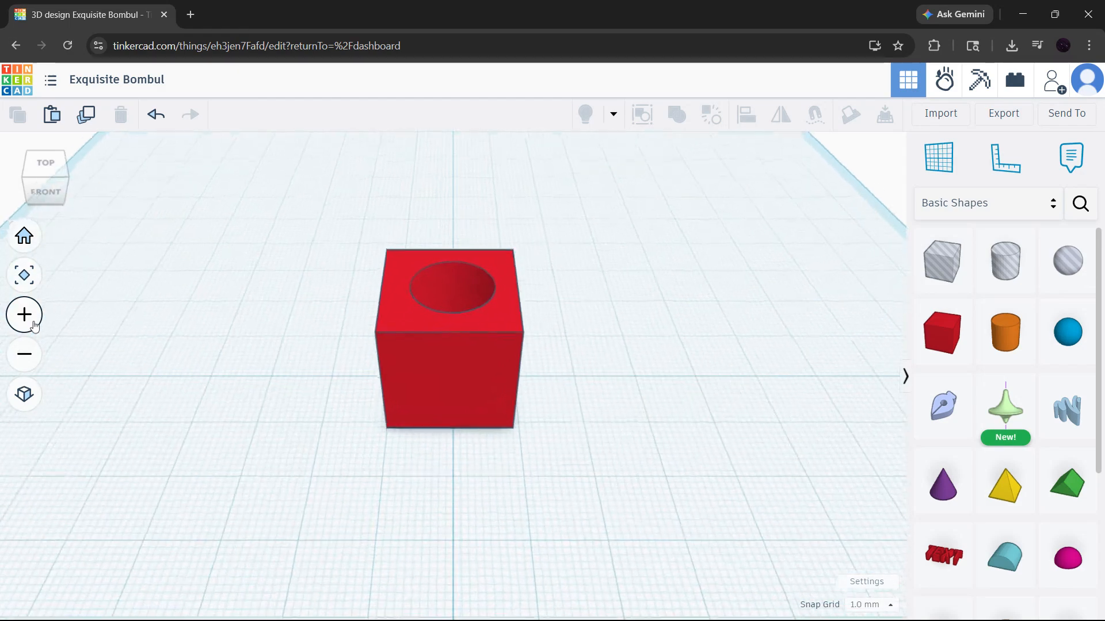
left_click(436, 357)
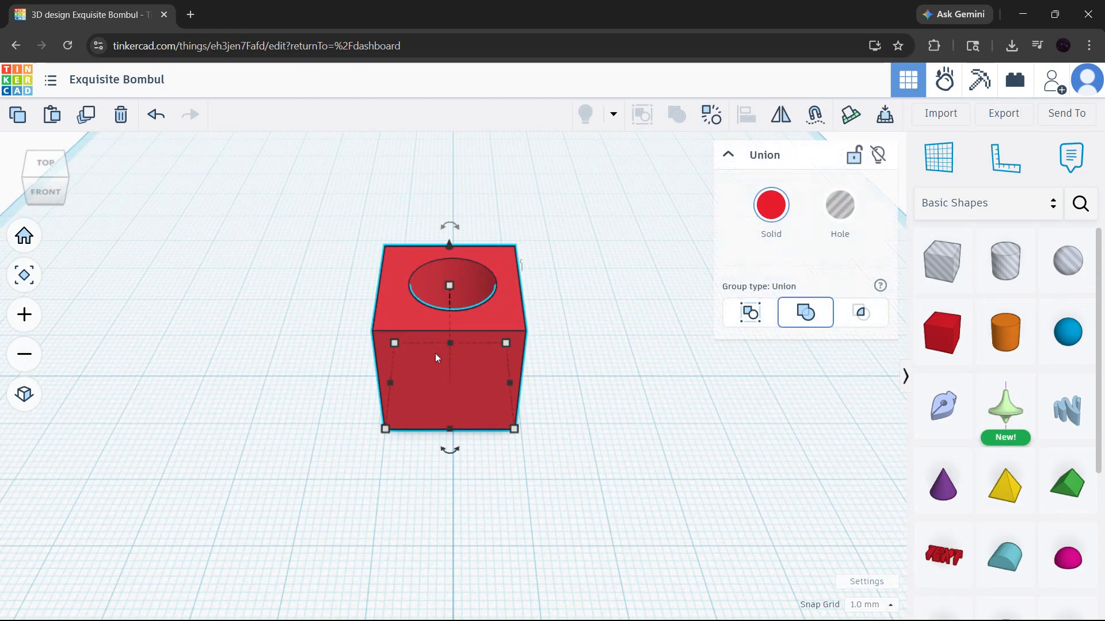
left_click(668, 375)
Add a second solid box behind the box with the round pocket and align both boxes along their left edges.
left_click_drag(970, 329, 748, 272)
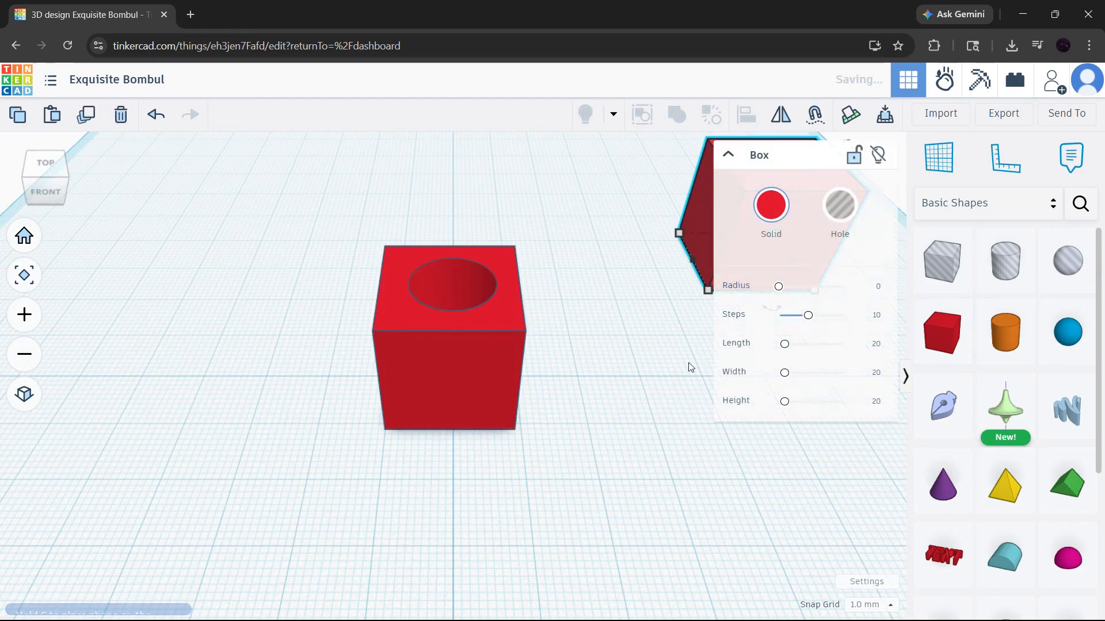
scroll(625, 403, "down", 5)
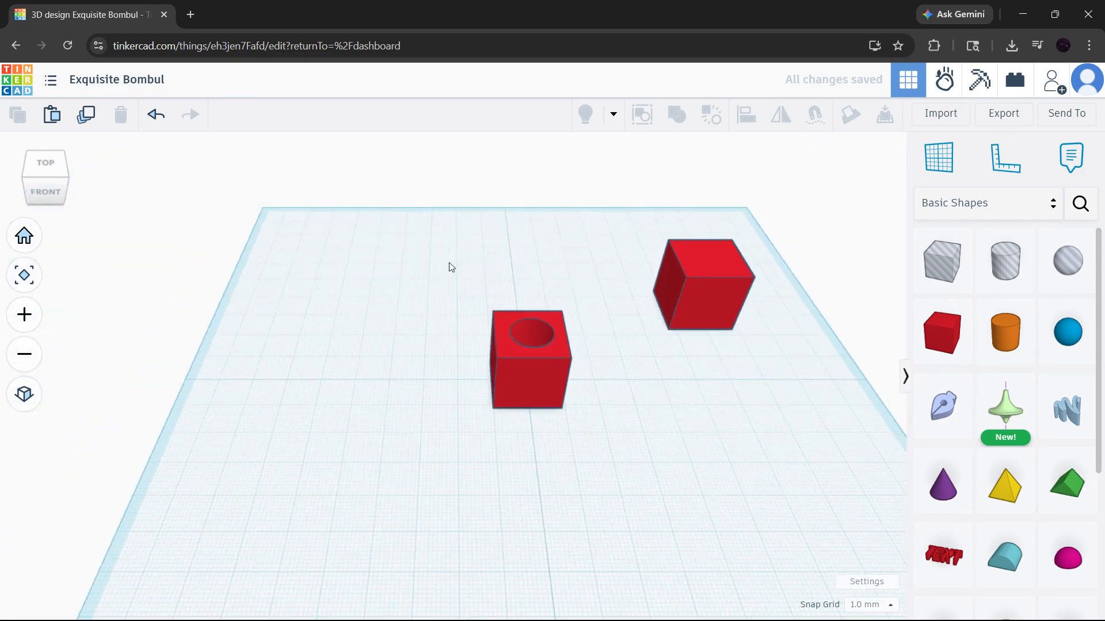
left_click_drag(413, 189, 796, 493)
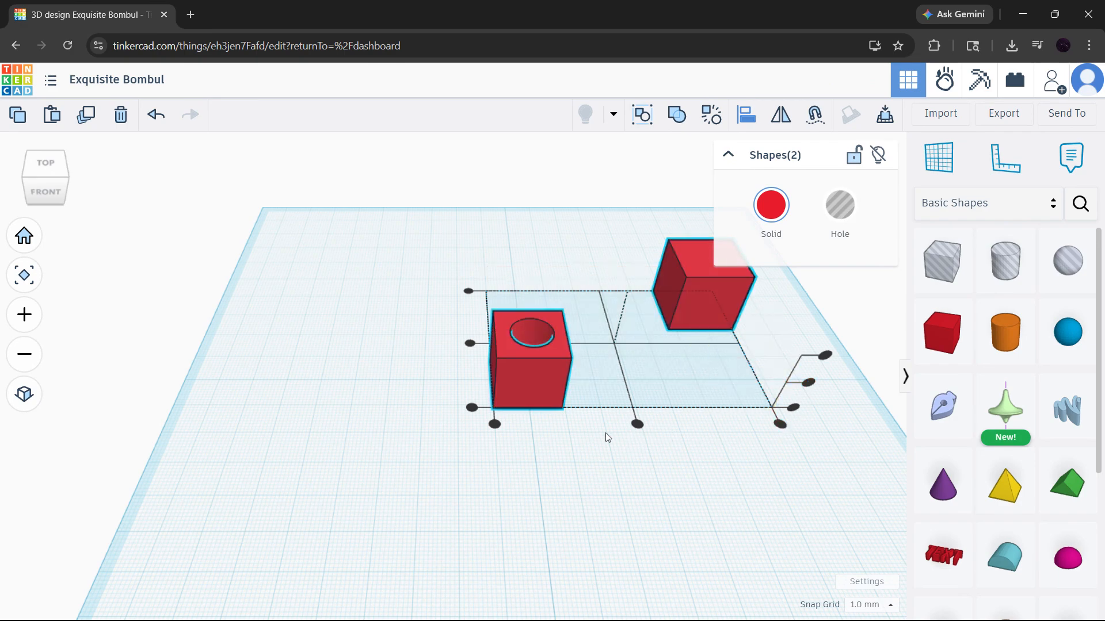
left_click(494, 424)
left_click(630, 408)
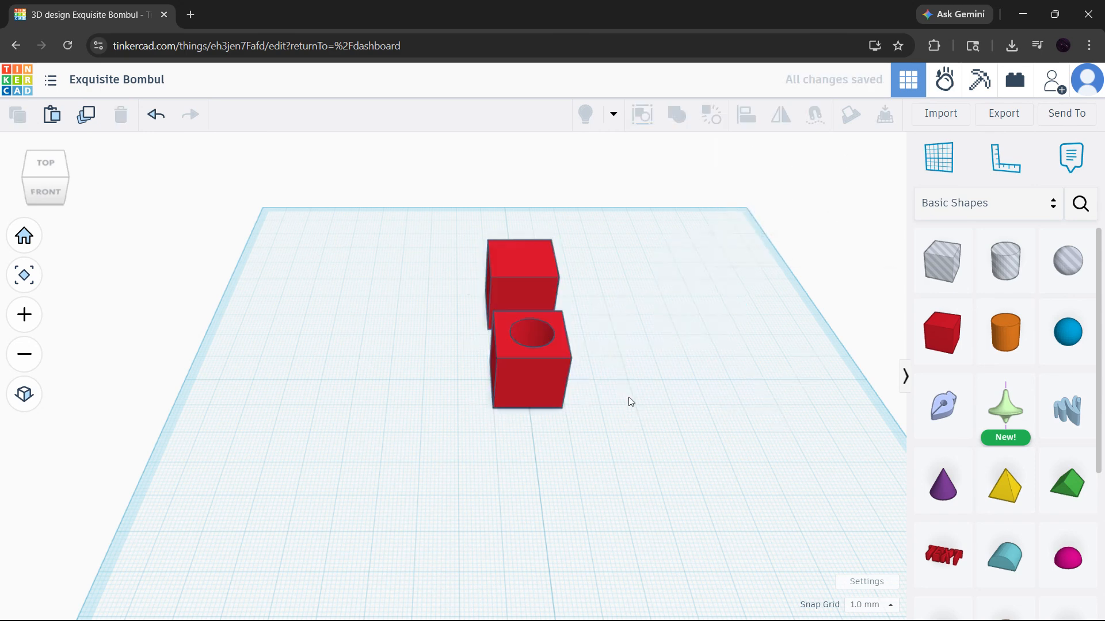
right_click_drag(626, 402, 694, 396)
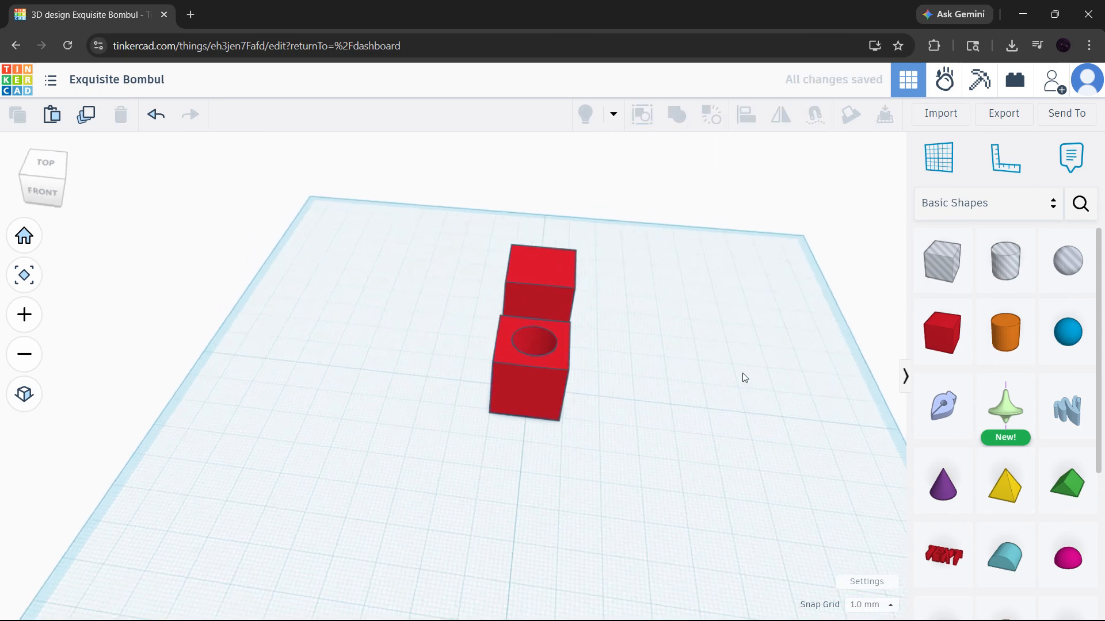
middle_click_drag(742, 378, 771, 372)
Place the workplane on the rear box's top face and reset it to the base grid.
left_click(41, 246)
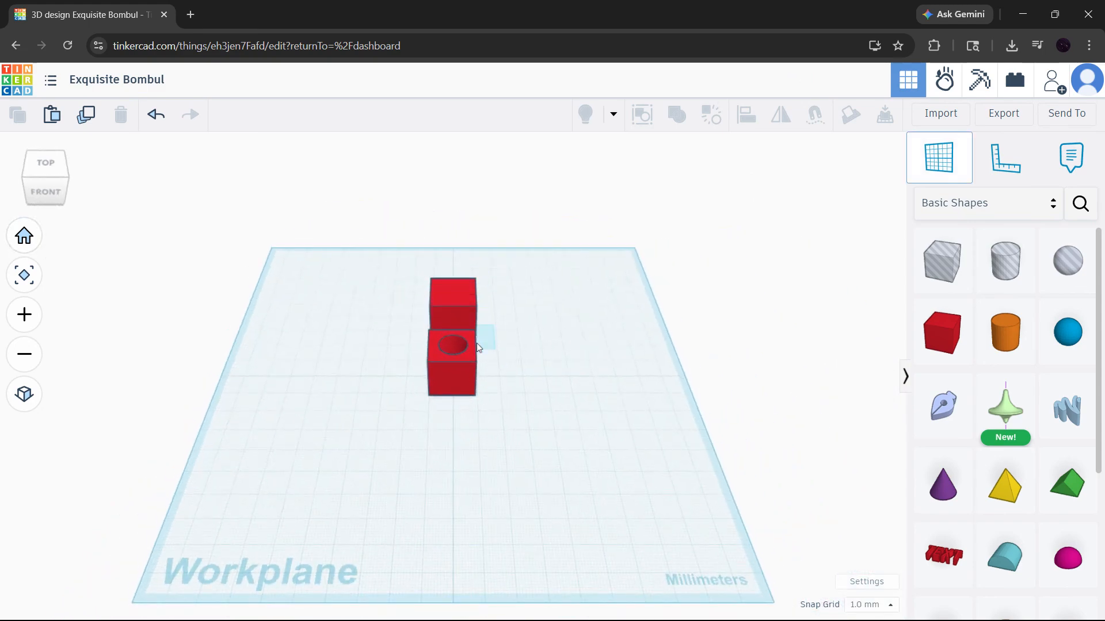
left_click(454, 293)
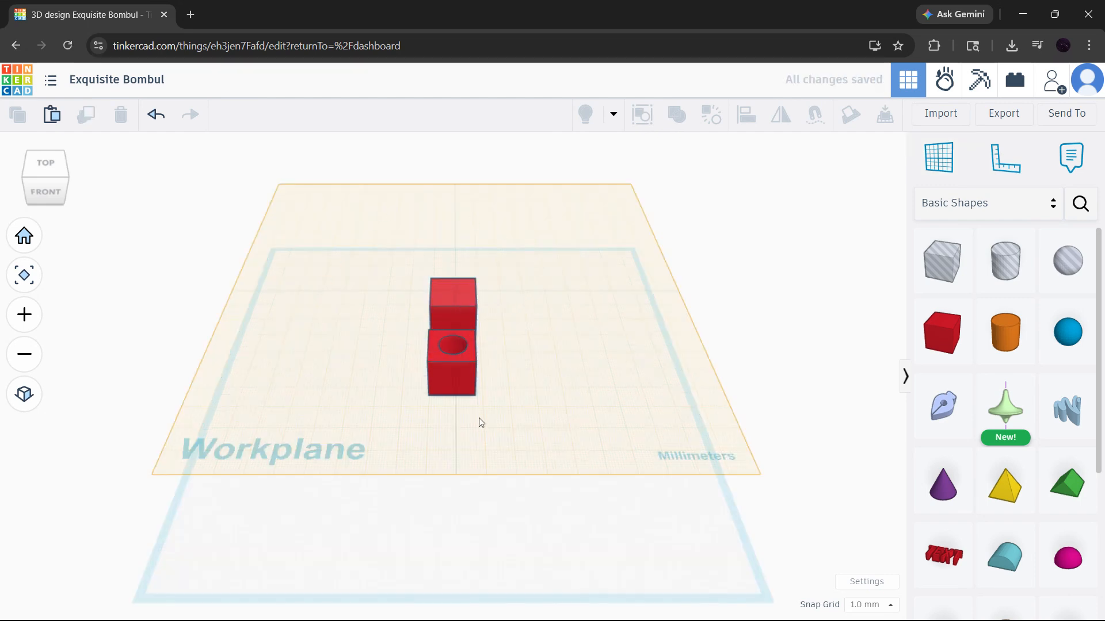
left_click(23, 315)
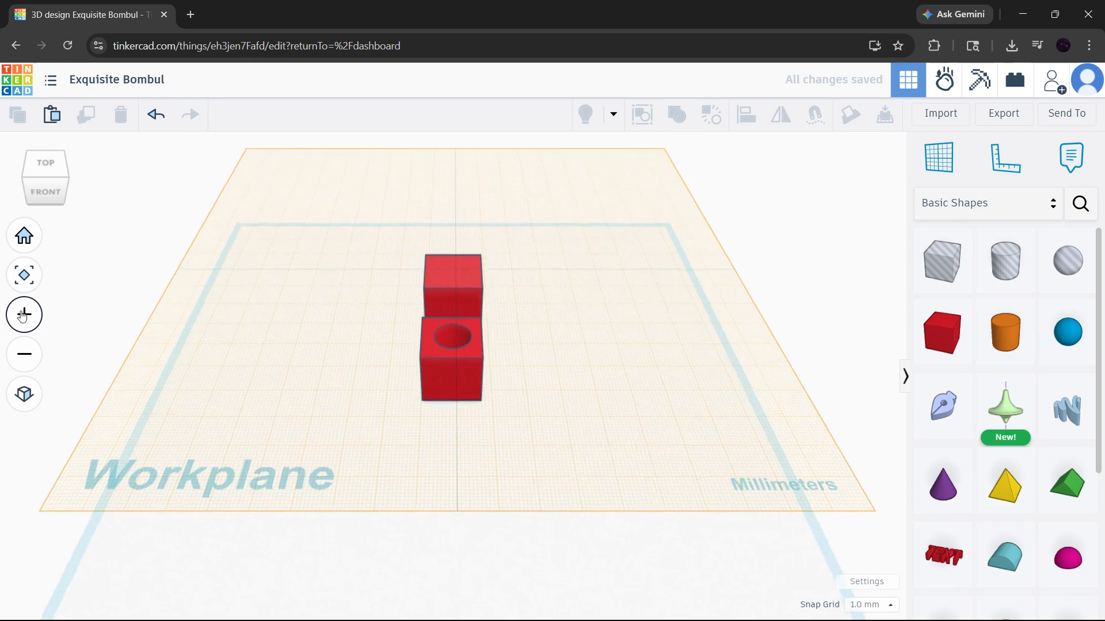
left_click(24, 315)
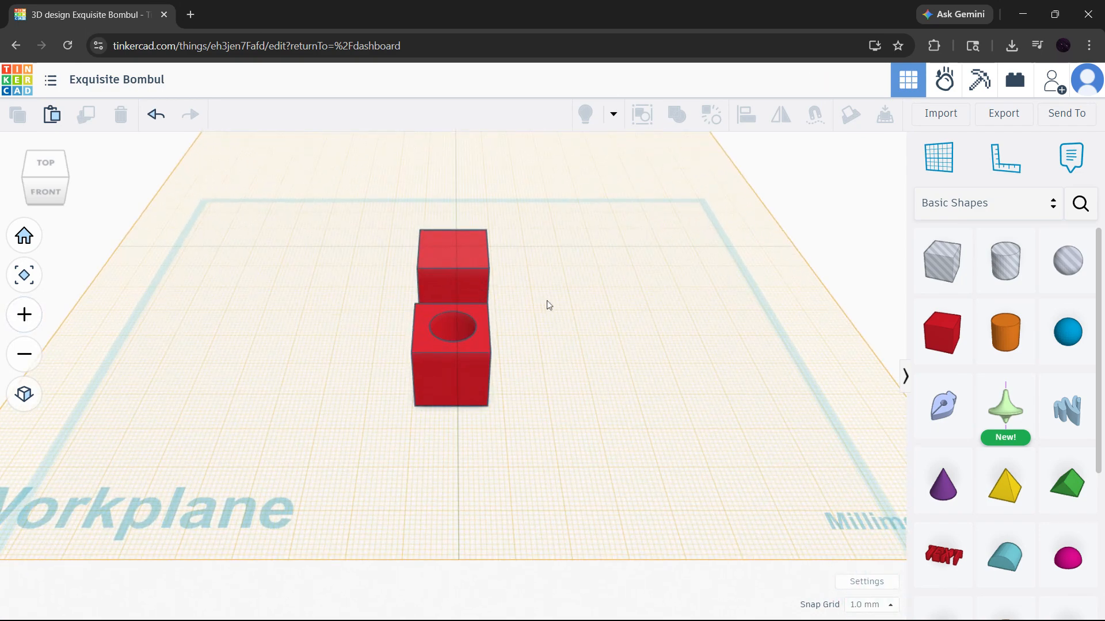
key("w")
left_click(577, 342)
Place a ruler at the front-left corner of the pocketed box and select the box to show its dimensions.
left_click(989, 166)
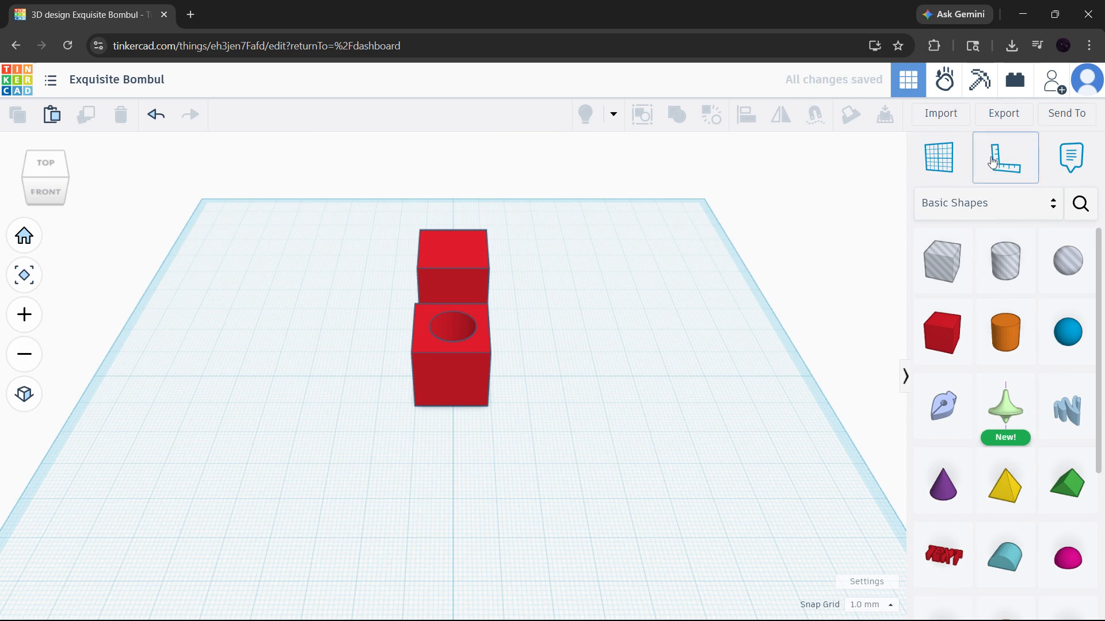
left_click(412, 410)
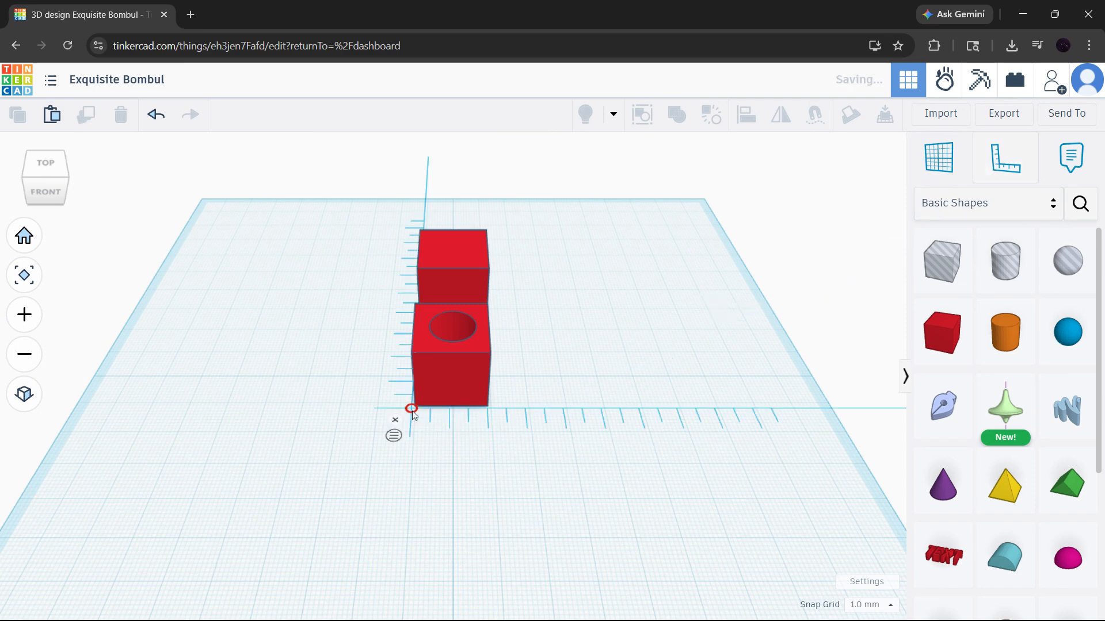
left_click(482, 374)
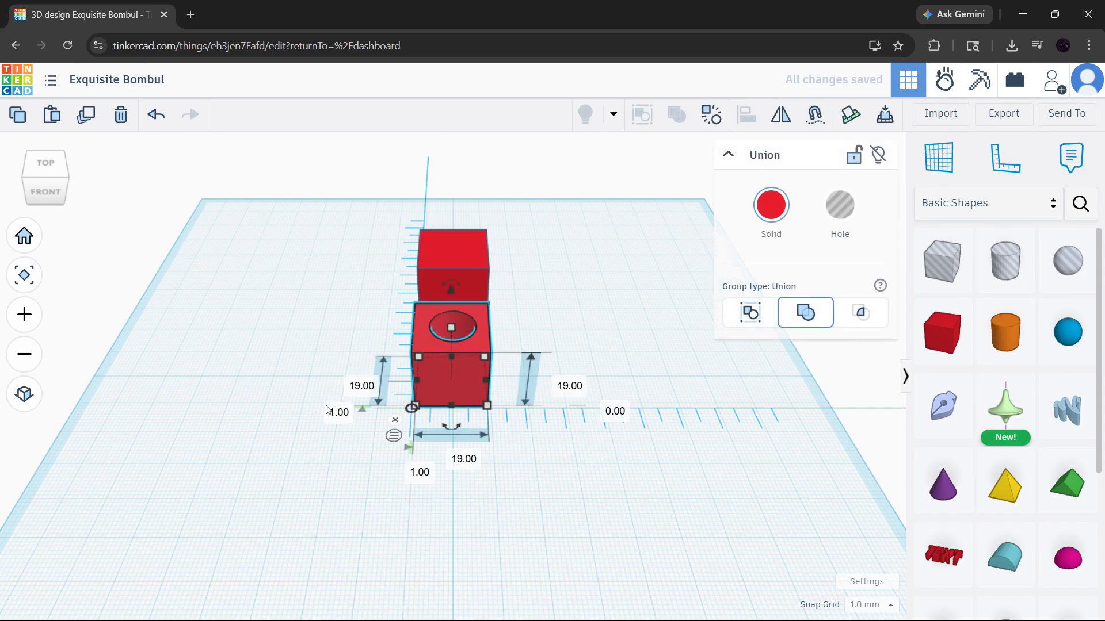
Raise the pocketed box 30 mm and drop it back onto the workplane.
left_click(545, 273)
left_click(459, 349)
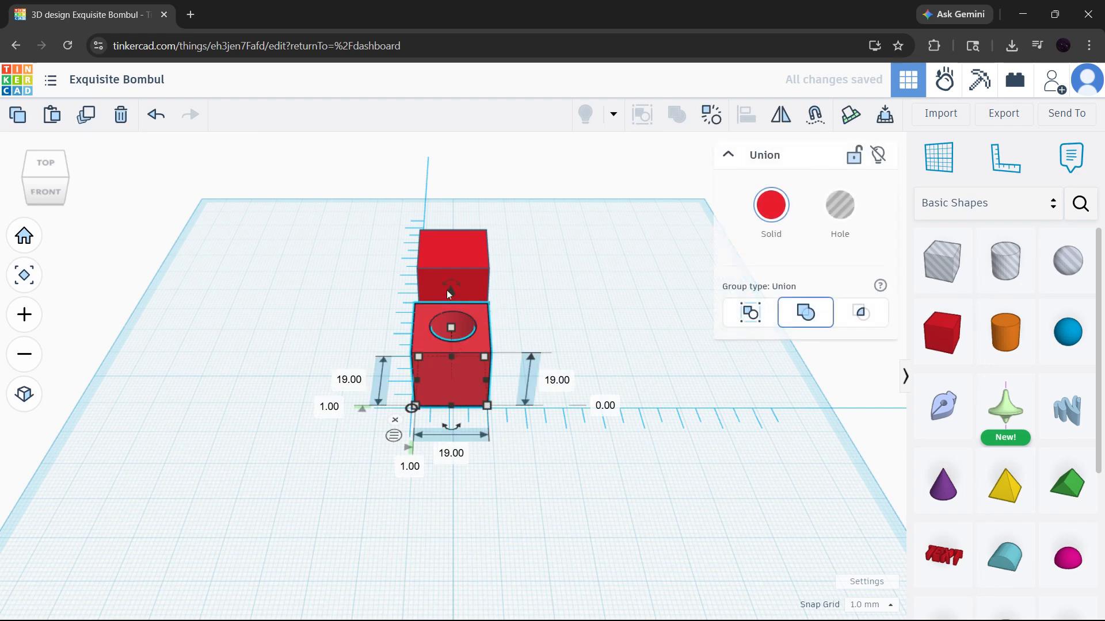
left_click_drag(452, 291, 452, 178)
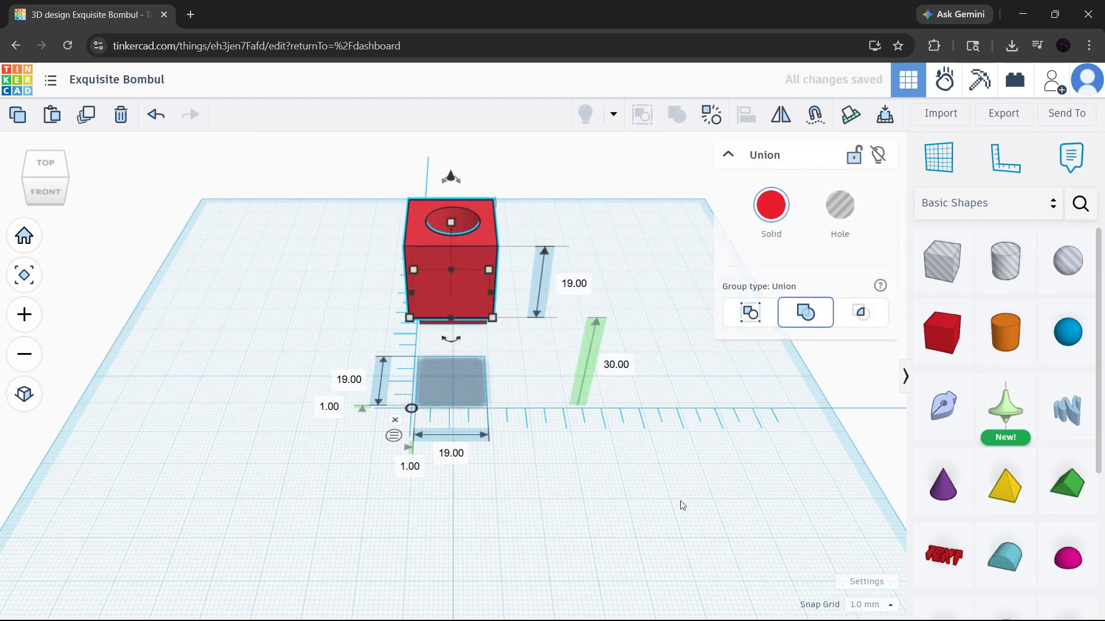
key("d")
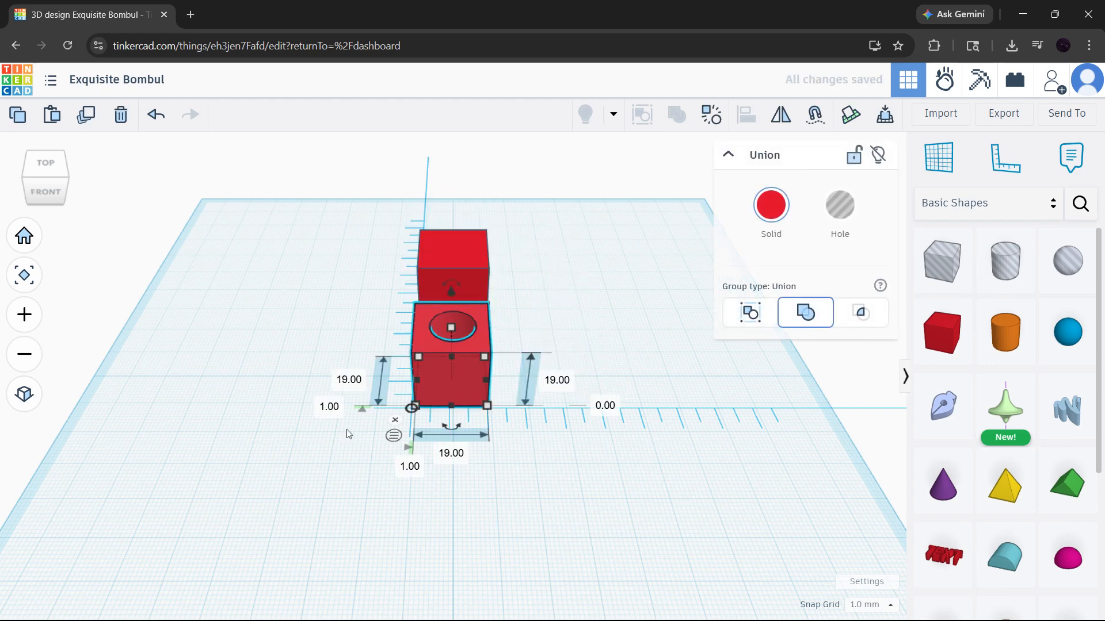
Focus the view closely on the selected pocketed box and return to a slightly enlarged home view.
left_click(554, 330)
scroll(458, 361, "up", 1)
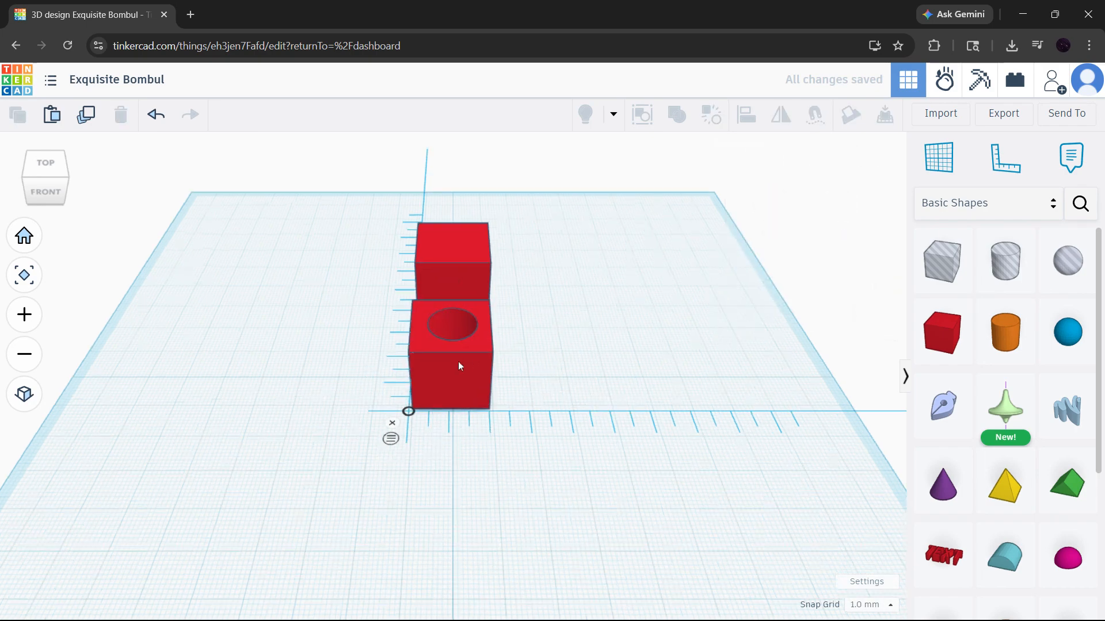
left_click(458, 360)
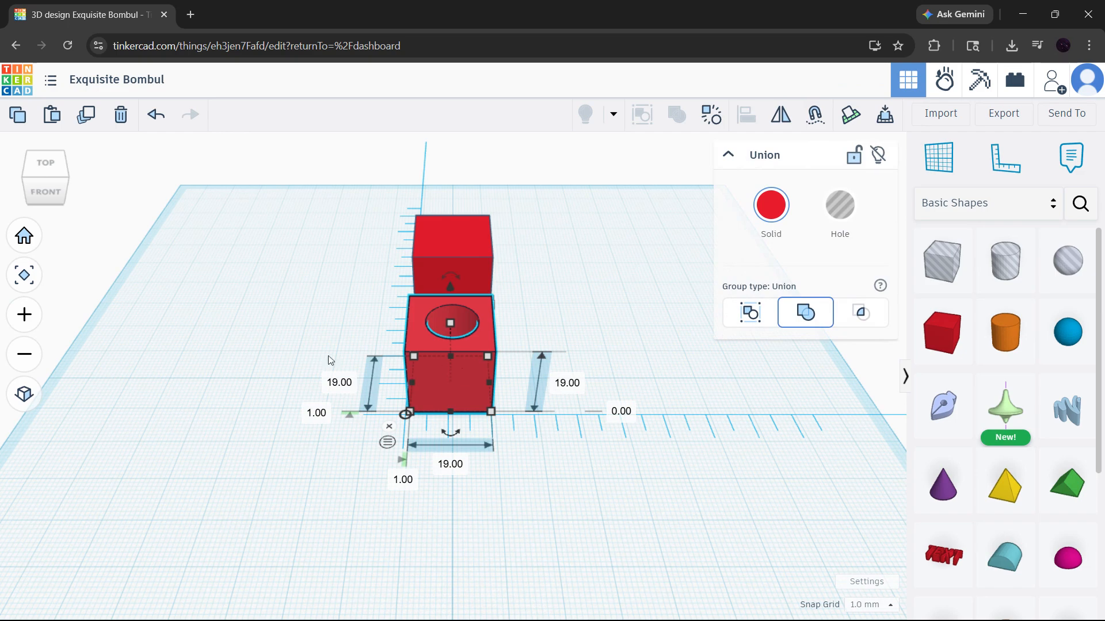
left_click(25, 244)
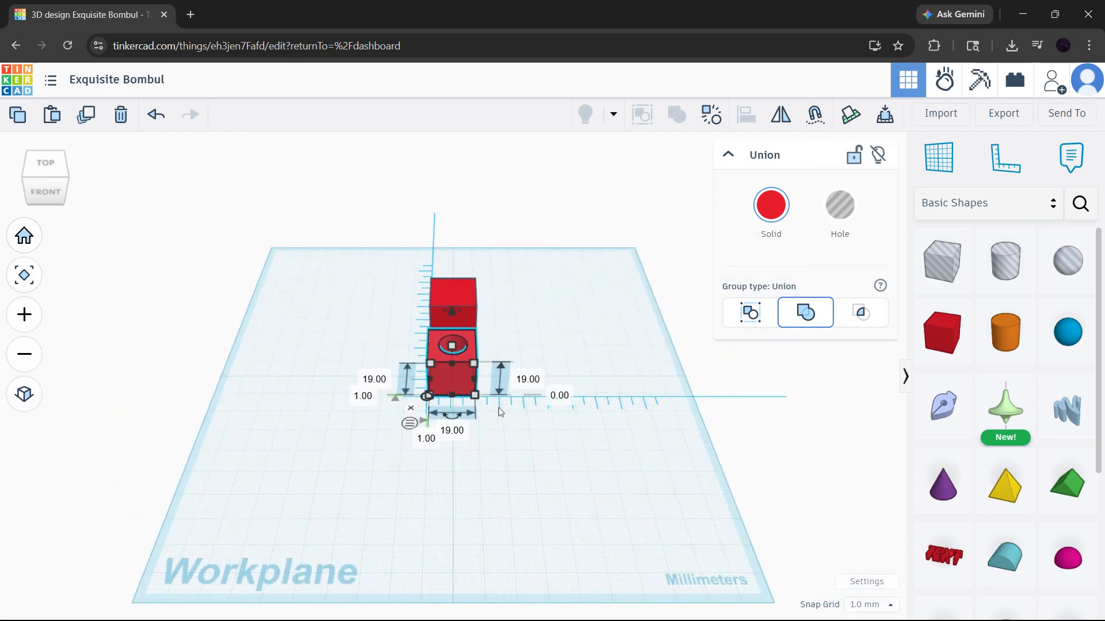
key("f")
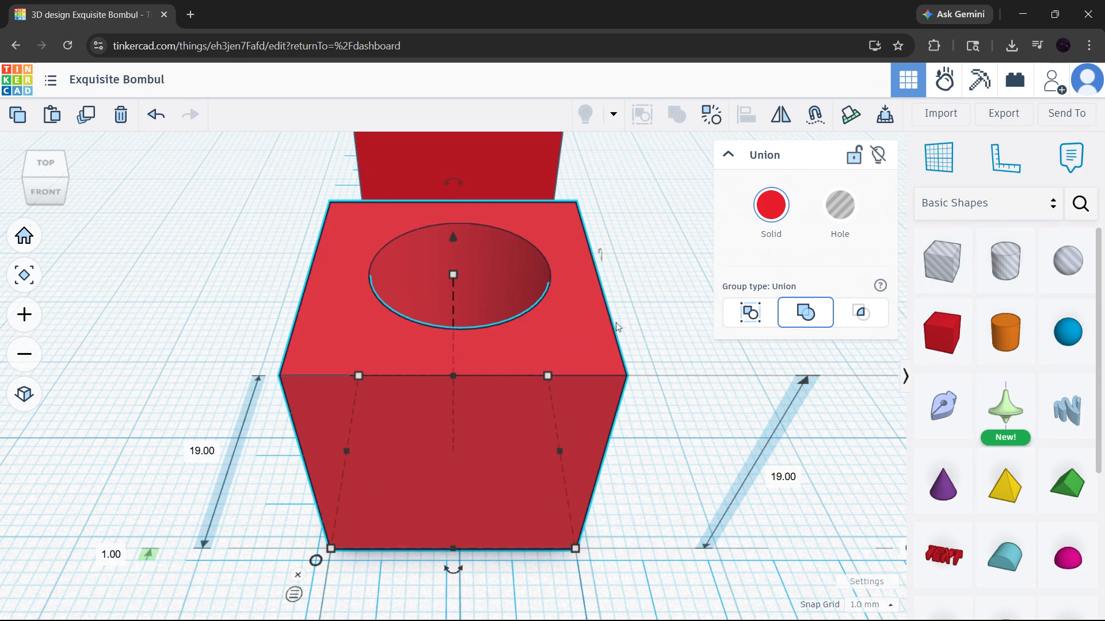
left_click(24, 236)
left_click(24, 314)
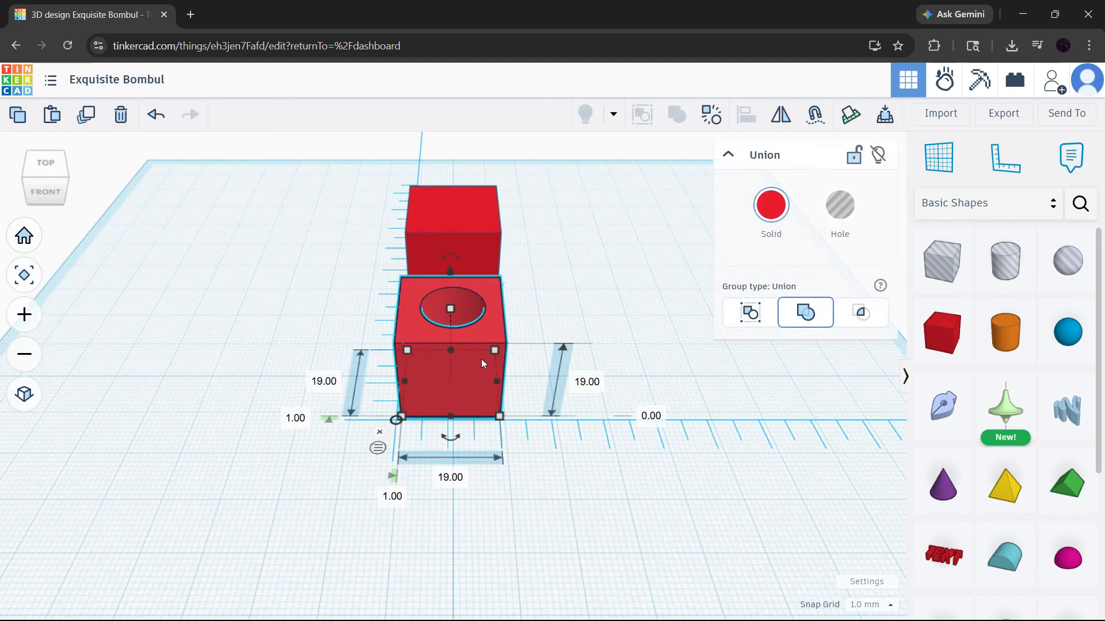
Duplicate the pocketed box into a row of nine copies along the ruler, each shifted 7 mm from the previous one.
left_click_drag(483, 331, 523, 333)
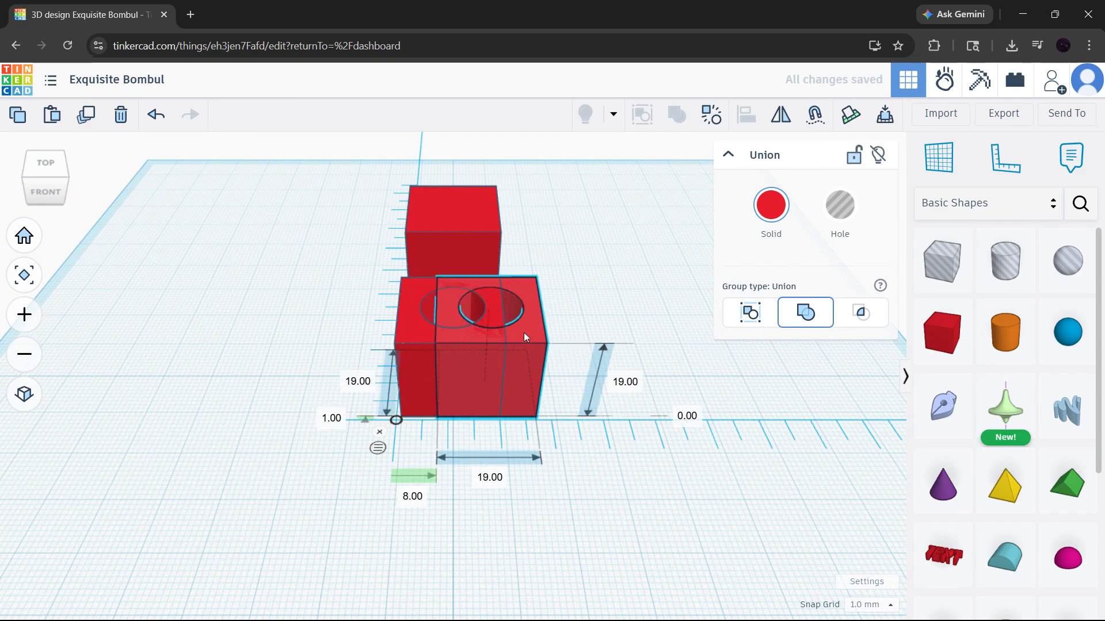
key("ctrl+d")
key("ctrl+d")
key("ctrl+d")
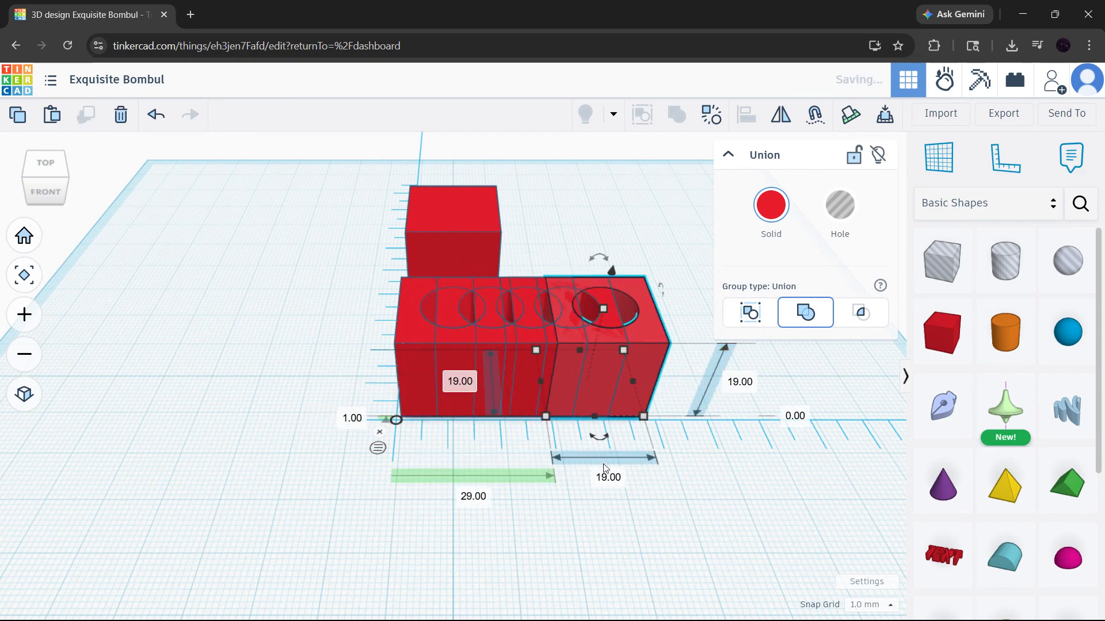
key("ctrl+d")
key("ctrl+d")
key("ctrl+d")
key("ctrl+d")
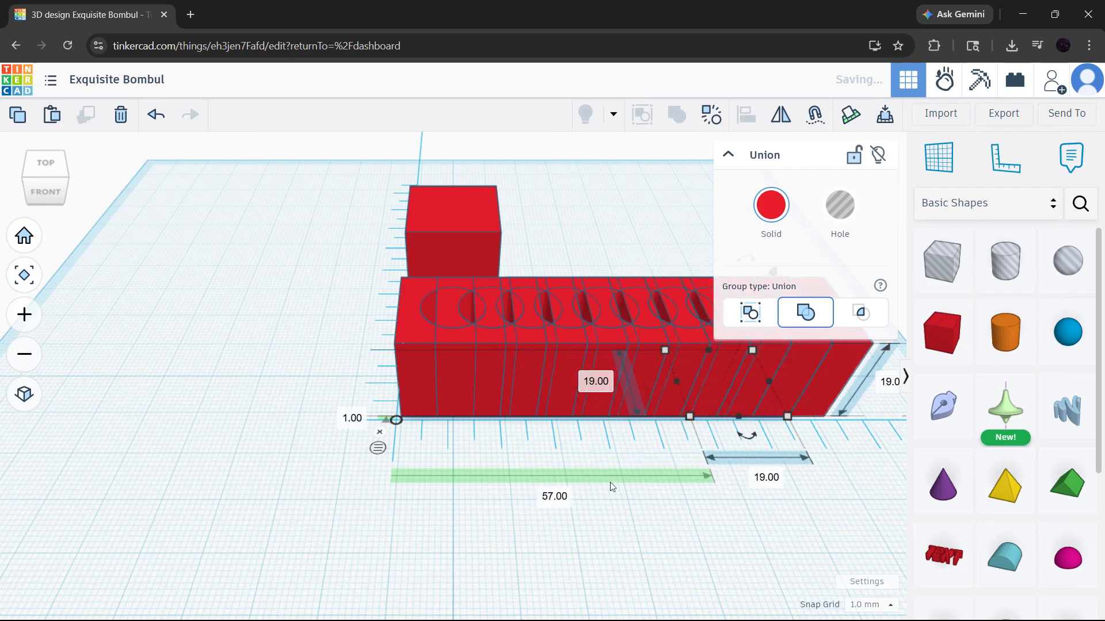
key("ctrl+d")
middle_click_drag(601, 486, 376, 502)
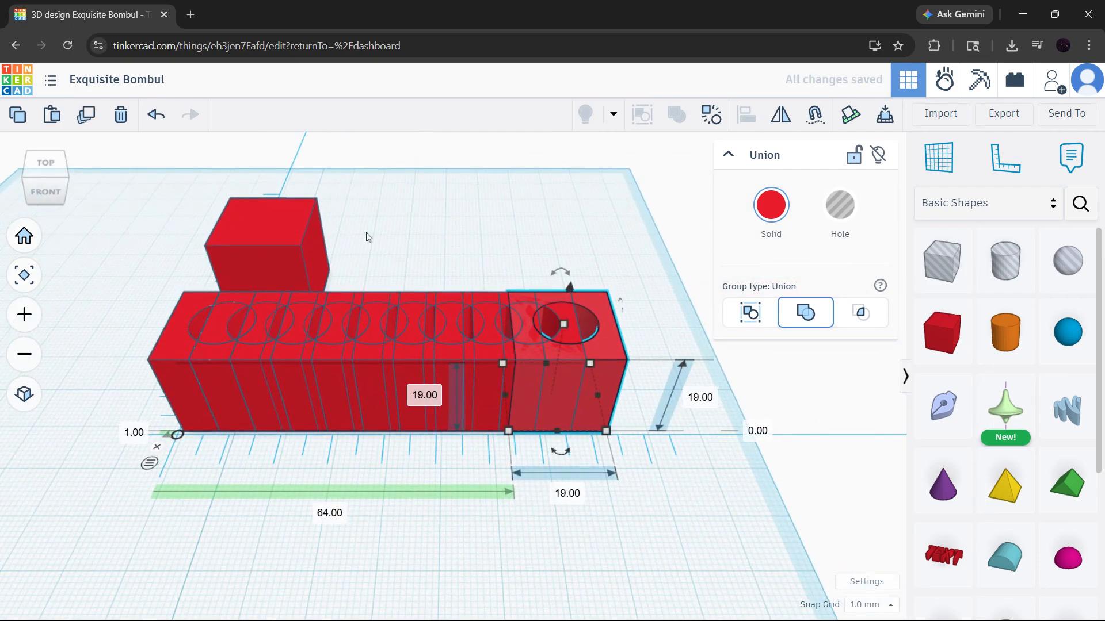
Undo all the duplicates of the pocketed box.
key("ctrl+z")
key("ctrl+z")
key("ctrl+z")
key("ctrl+z")
key("ctrl+z")
key("ctrl+z")
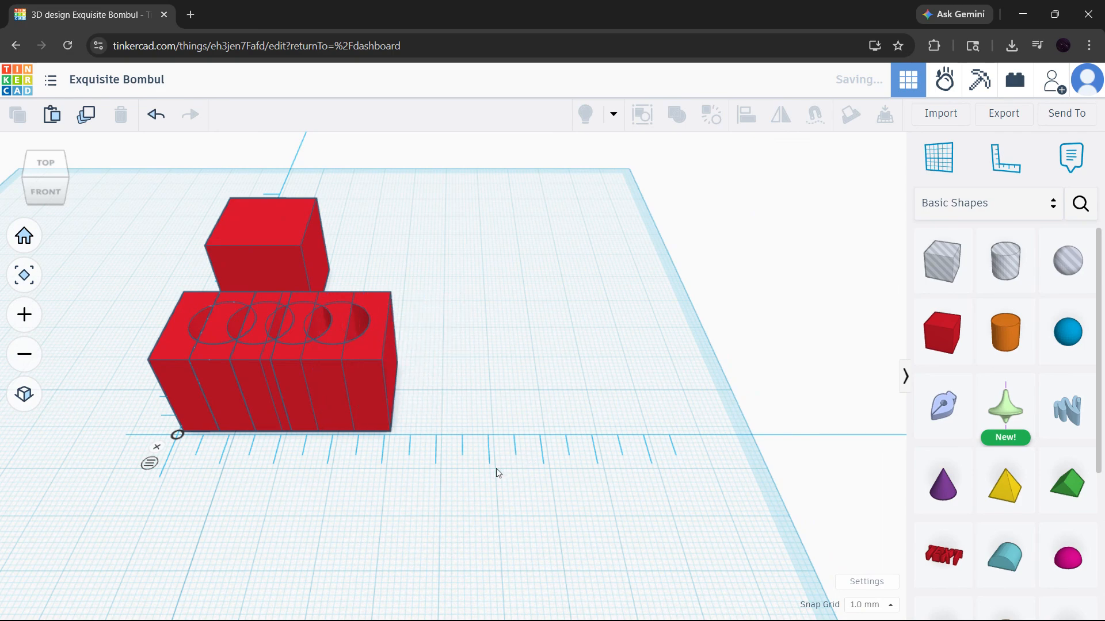
key("ctrl+z")
key("ctrl+z")
key("ctrl+z")
key("ctrl+z")
middle_click_drag(215, 480, 441, 499)
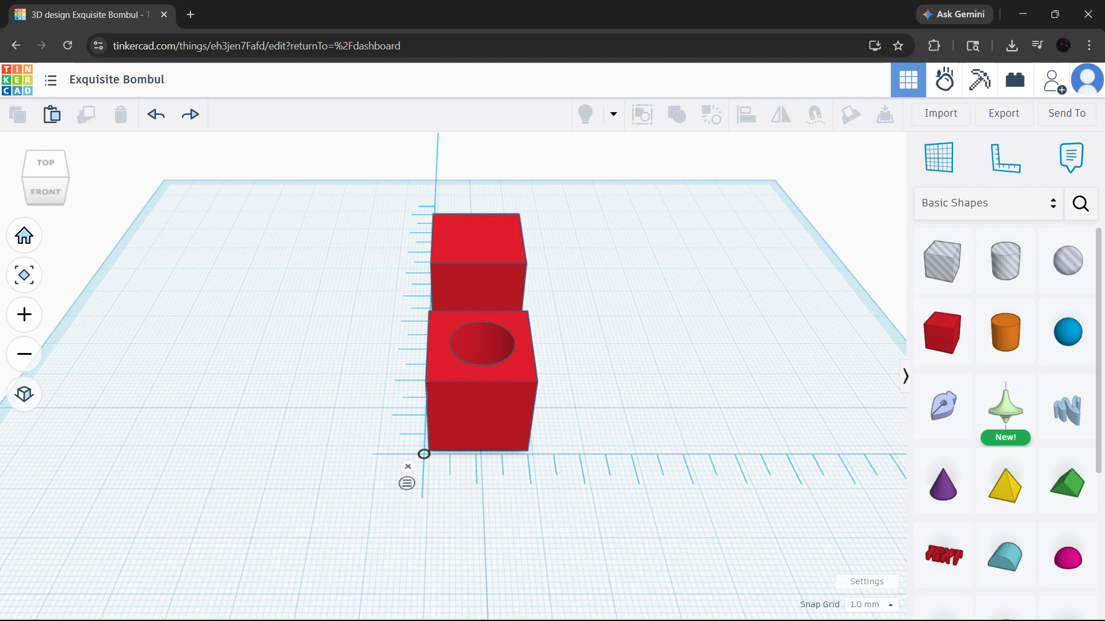
Open the export options to review the download formats for the whole design, and close them without exporting.
left_click(1012, 122)
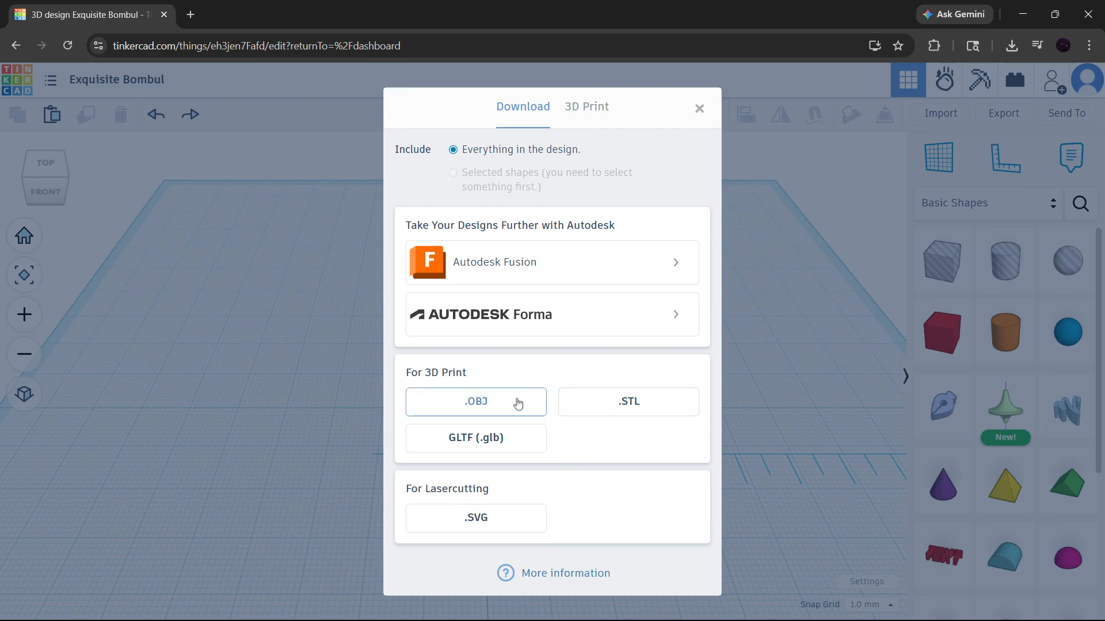
left_click(794, 519)
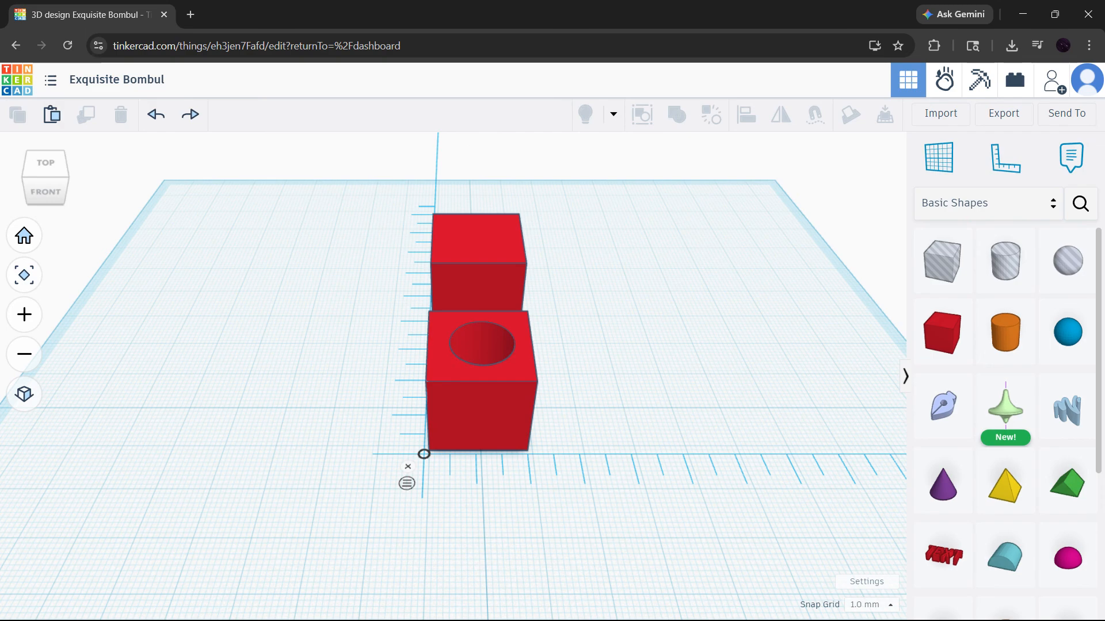
Select the pocketed box and examine it from an angle and from the front.
right_click_drag(666, 511, 524, 504)
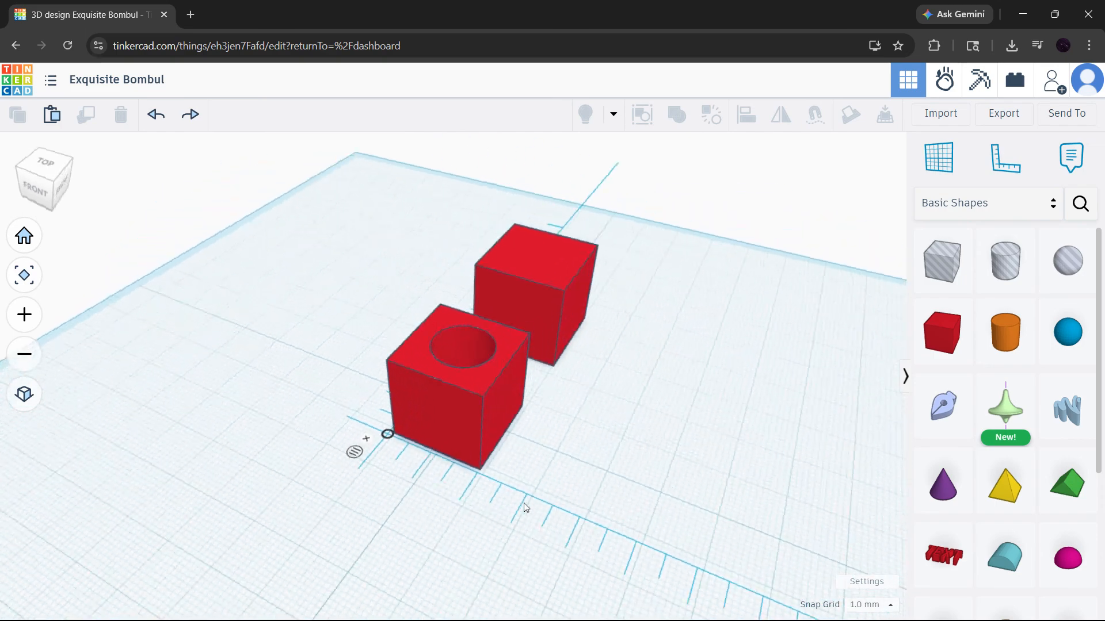
left_click(482, 404)
right_click_drag(595, 464, 747, 491)
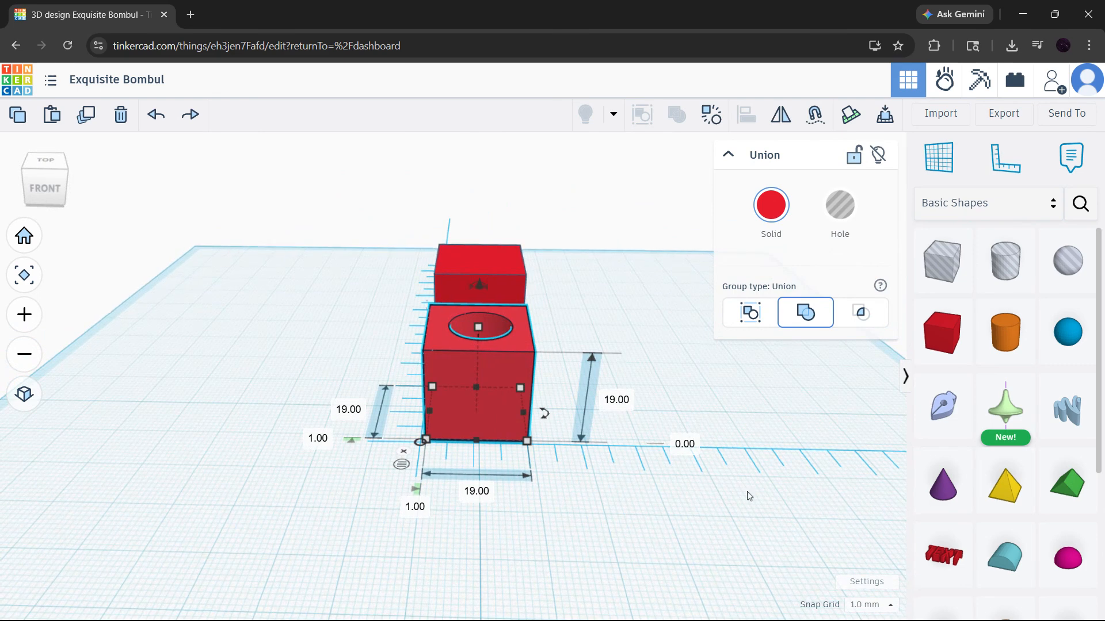